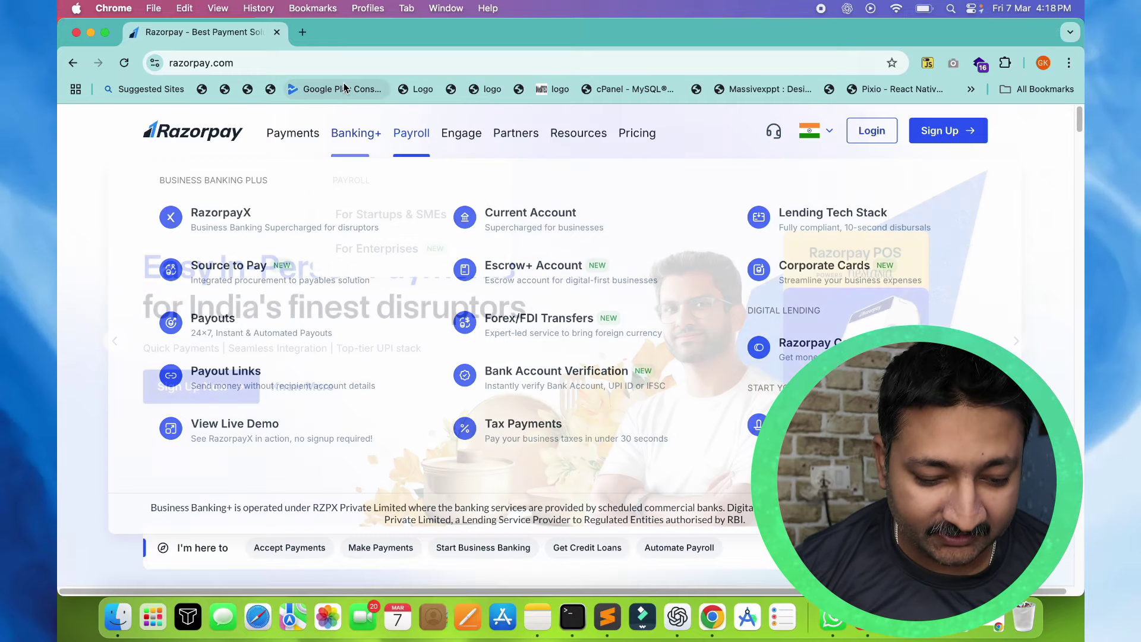
Load the rzp.io onboarding link in a new tab, then return to the Razorpay homepage tab
key(super+t)
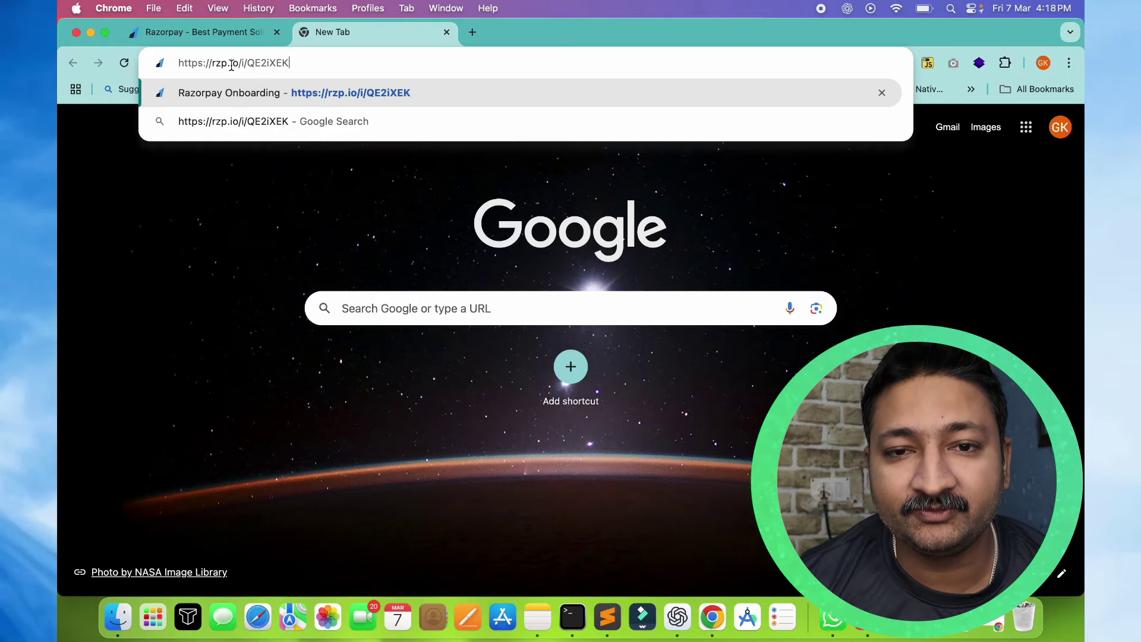
key(Return)
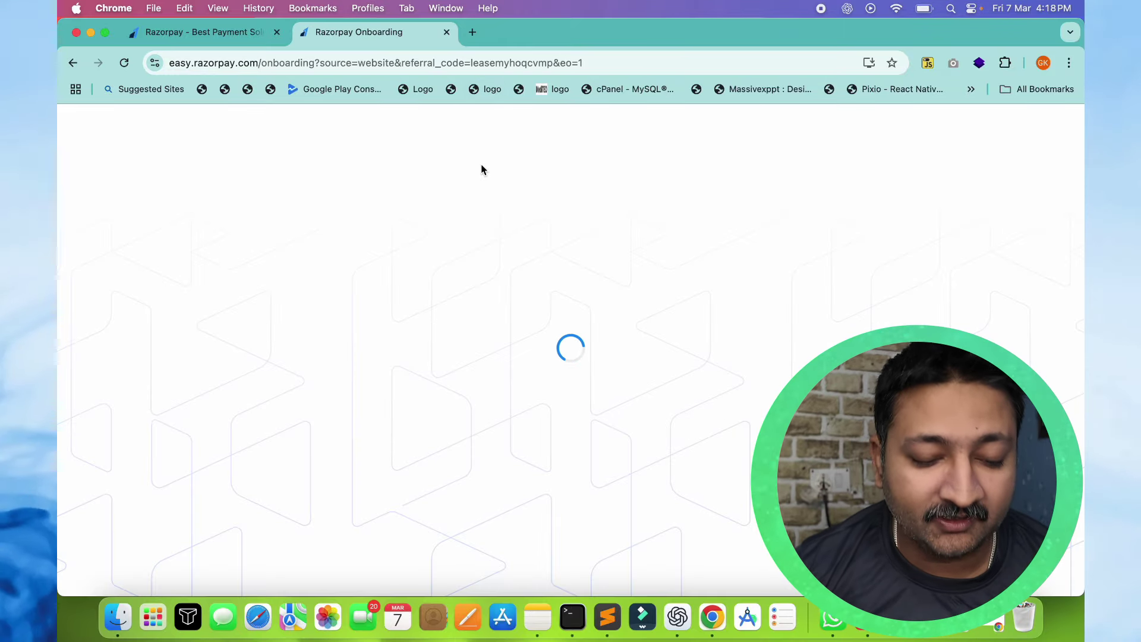
click(220, 35)
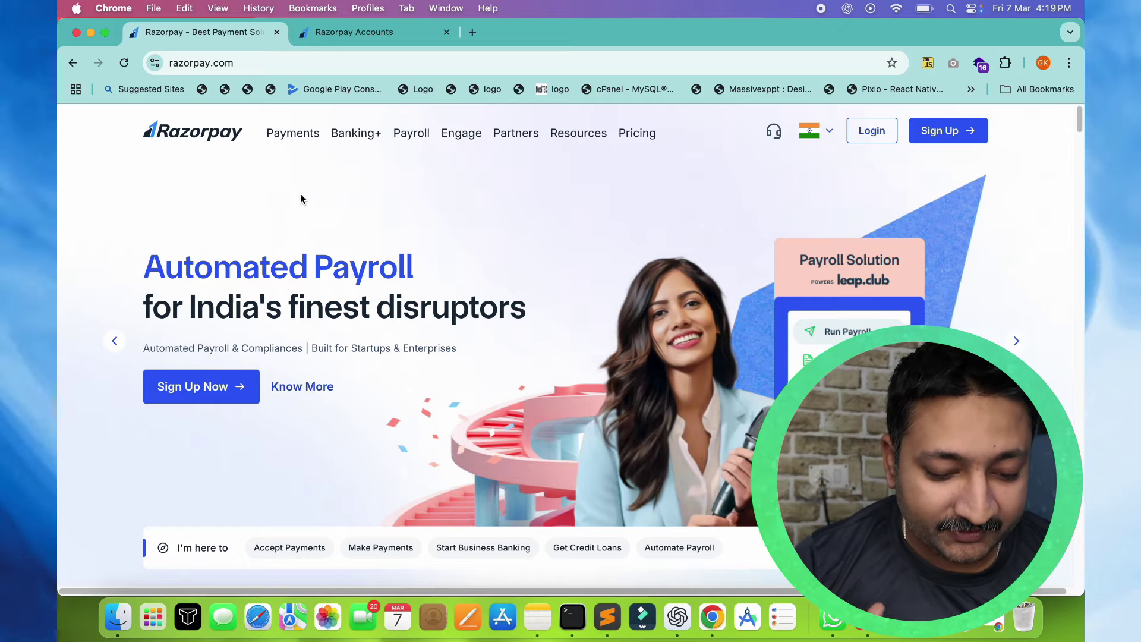
scroll(300, 199, down, 1)
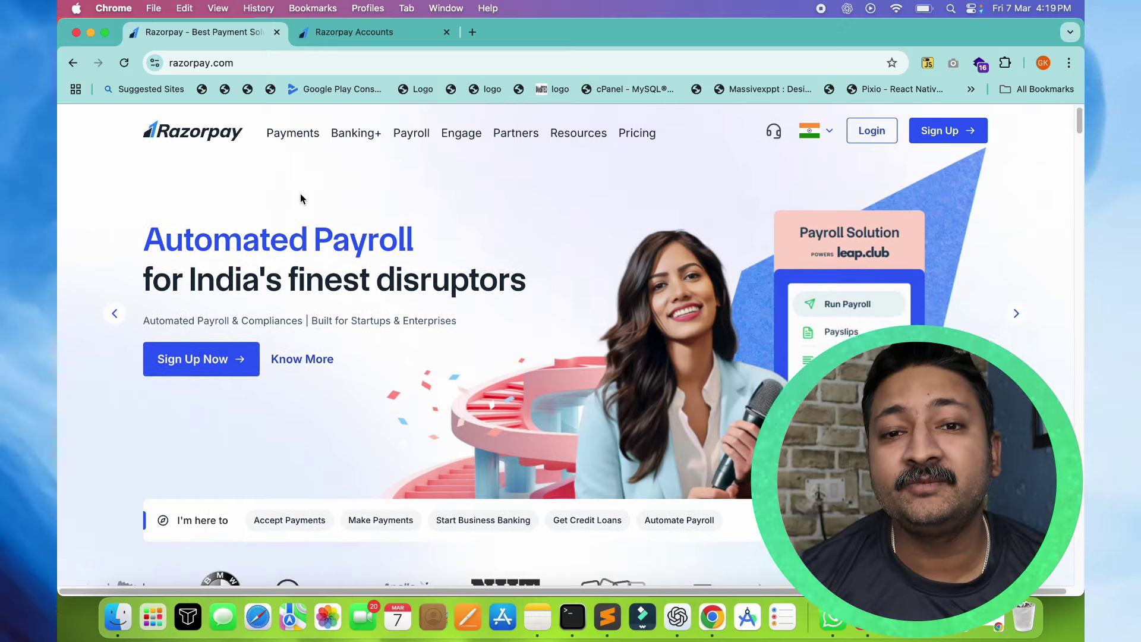
scroll(301, 198, down, 2)
scroll(301, 199, up, 3)
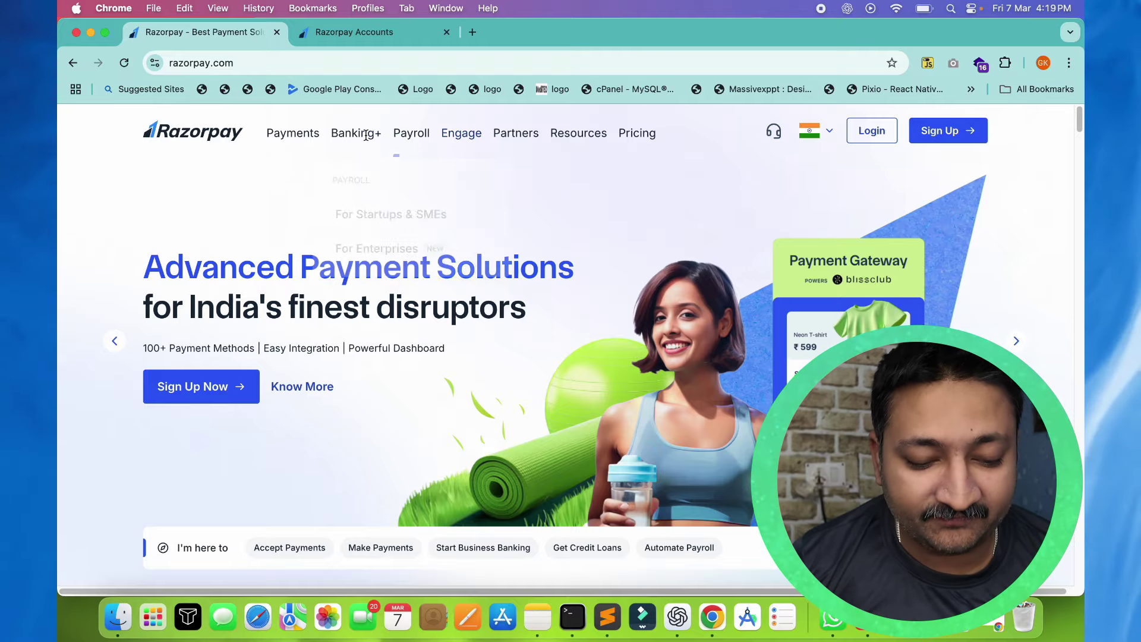
click(641, 136)
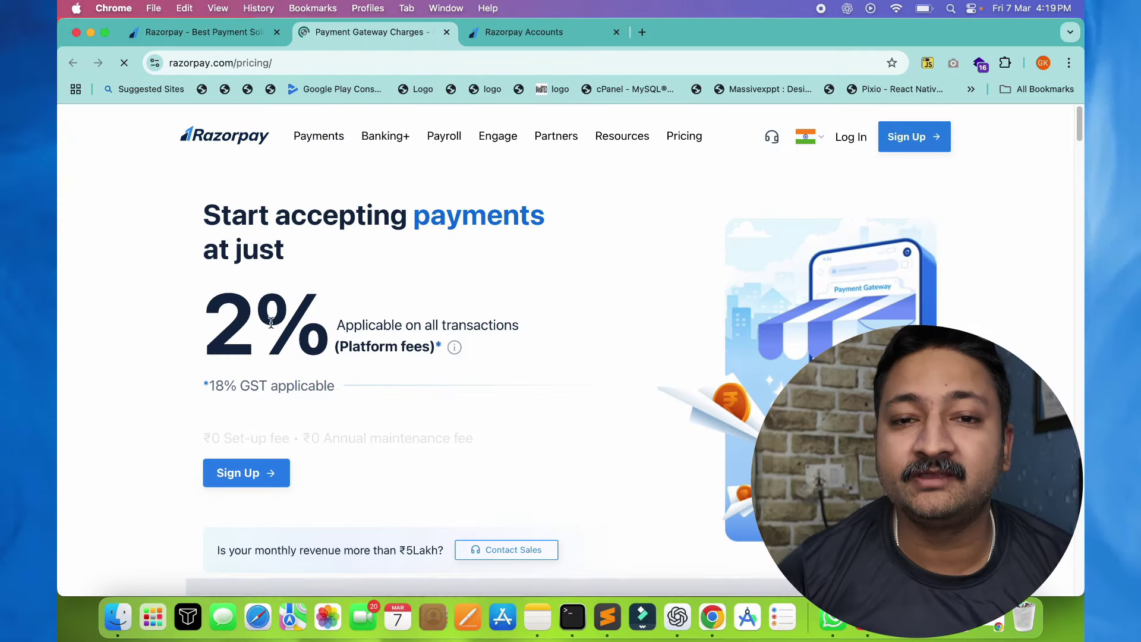
drag(206, 321, 329, 330)
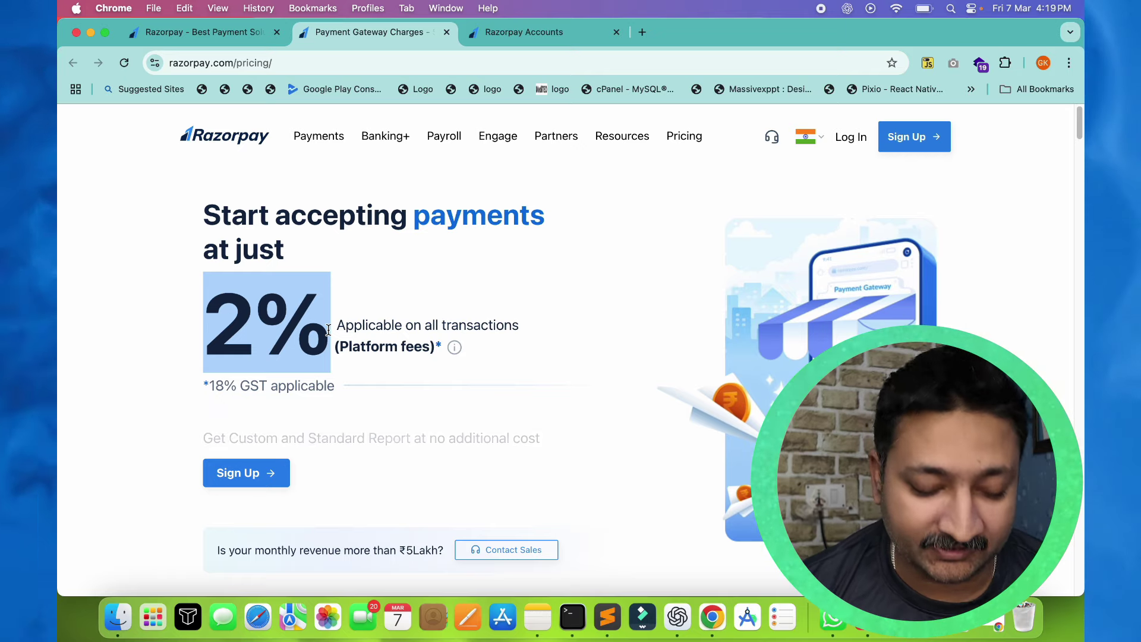
click(186, 438)
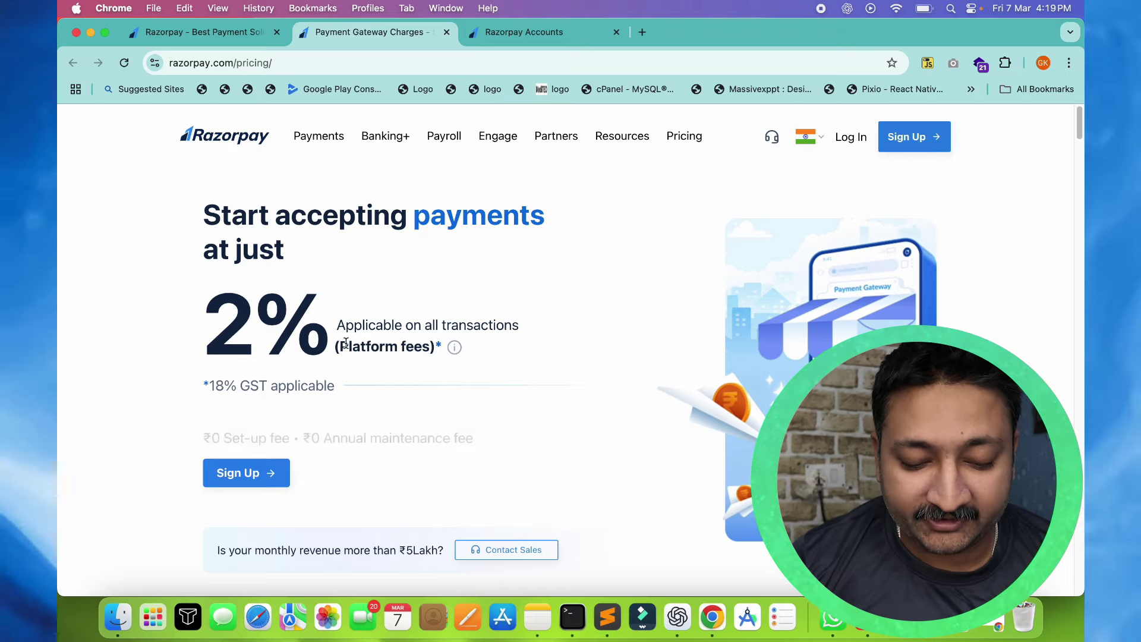
drag(339, 347, 428, 342)
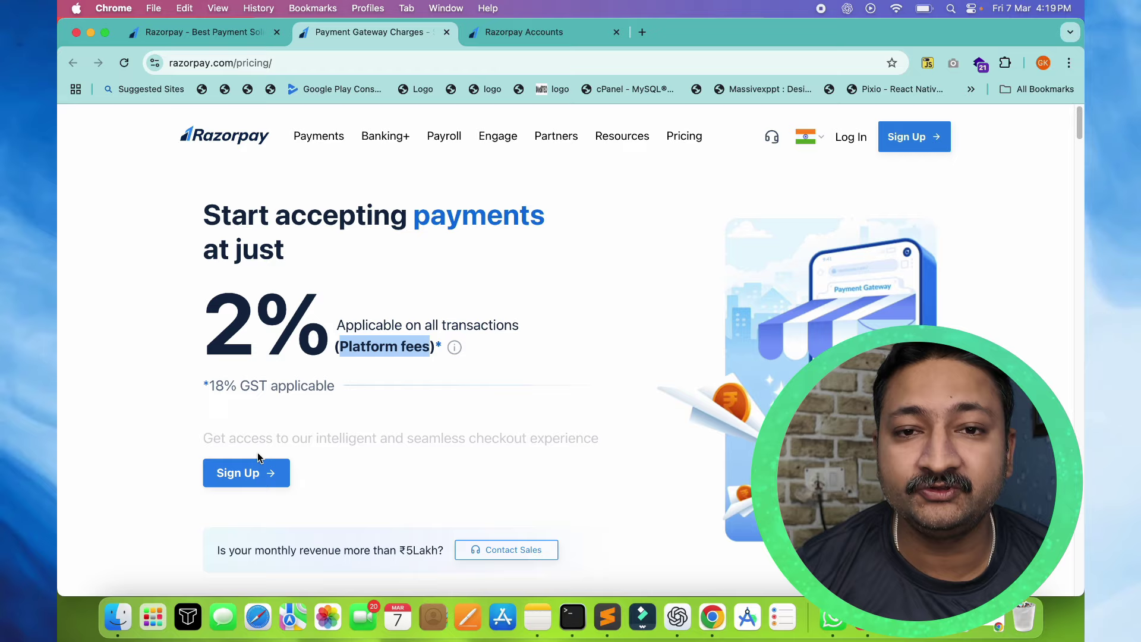
drag(204, 386, 382, 389)
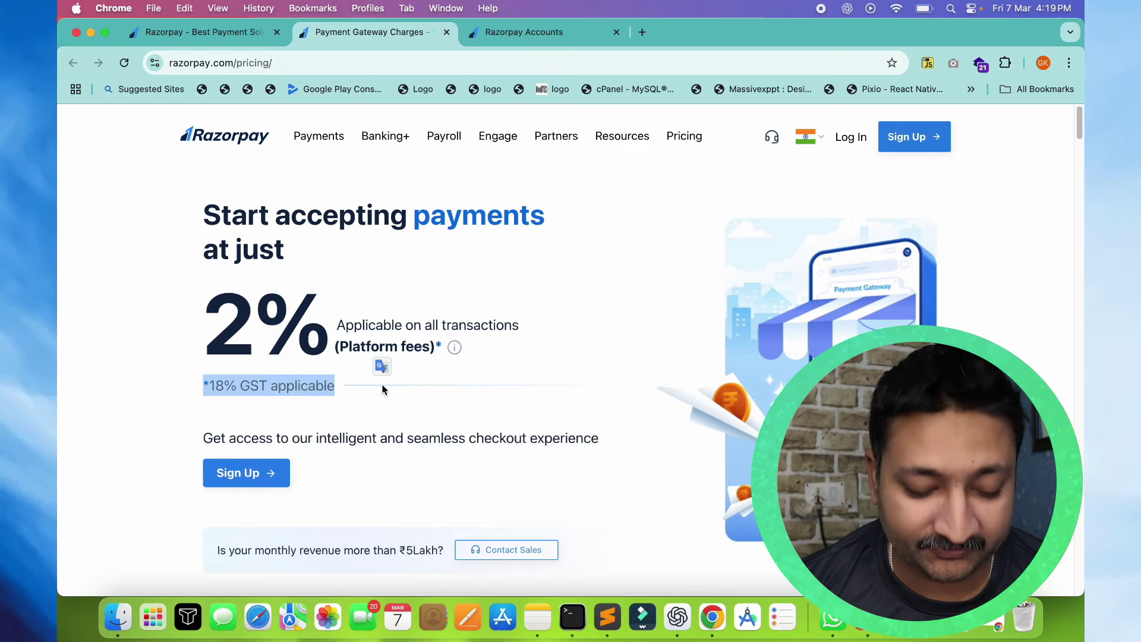
double_click(197, 334)
scroll(173, 380, down, 10)
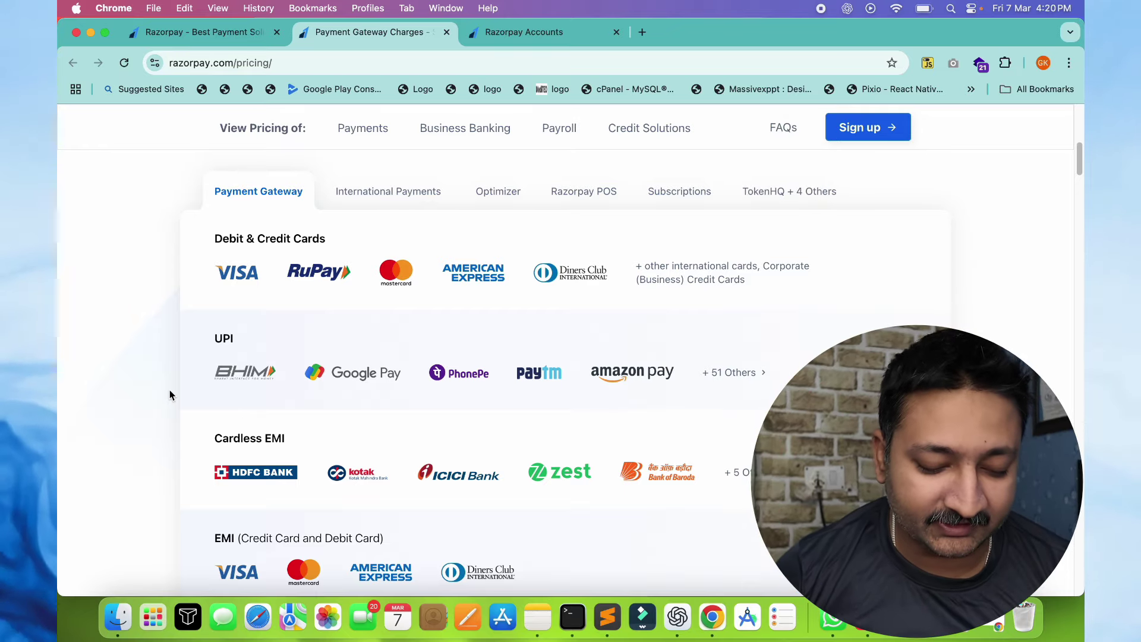
scroll(170, 395, down, 4)
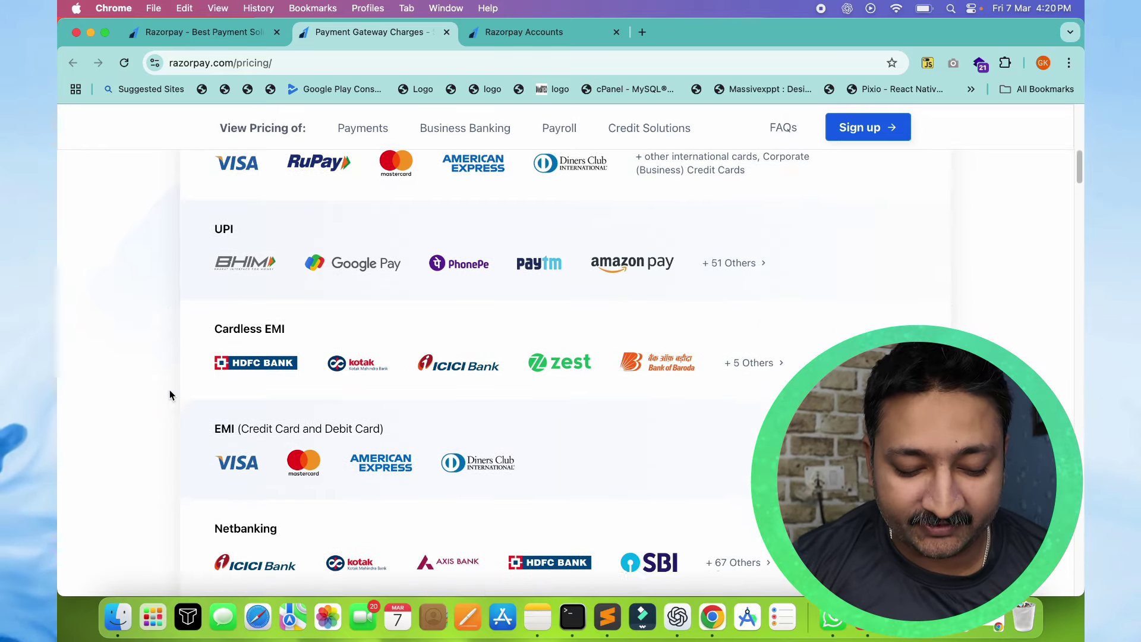
scroll(170, 395, down, 4)
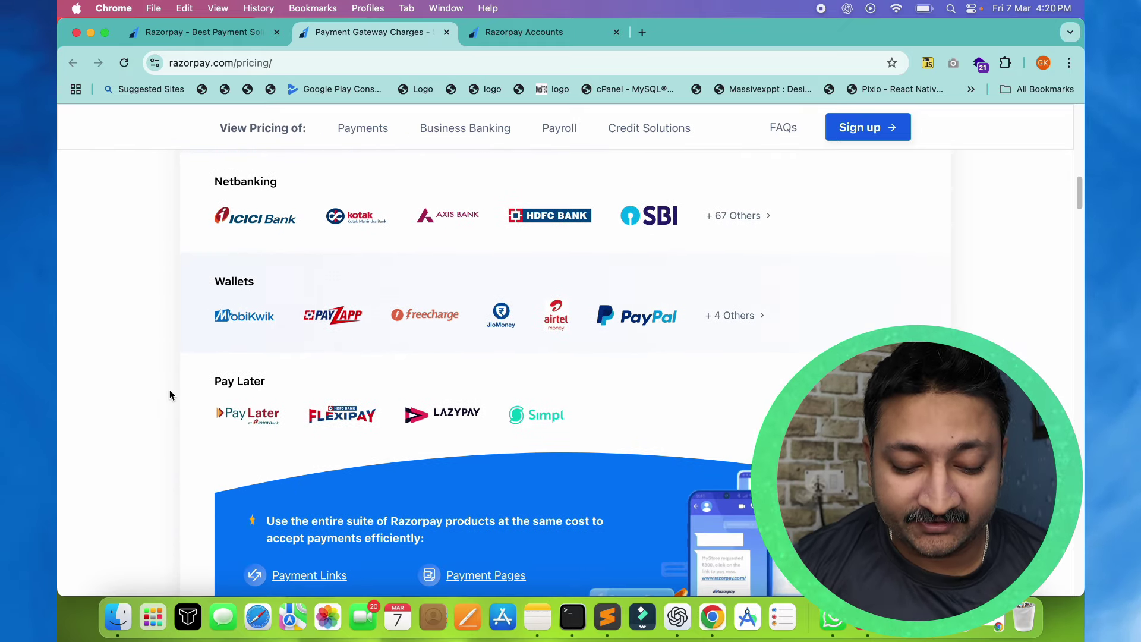
scroll(171, 395, down, 12)
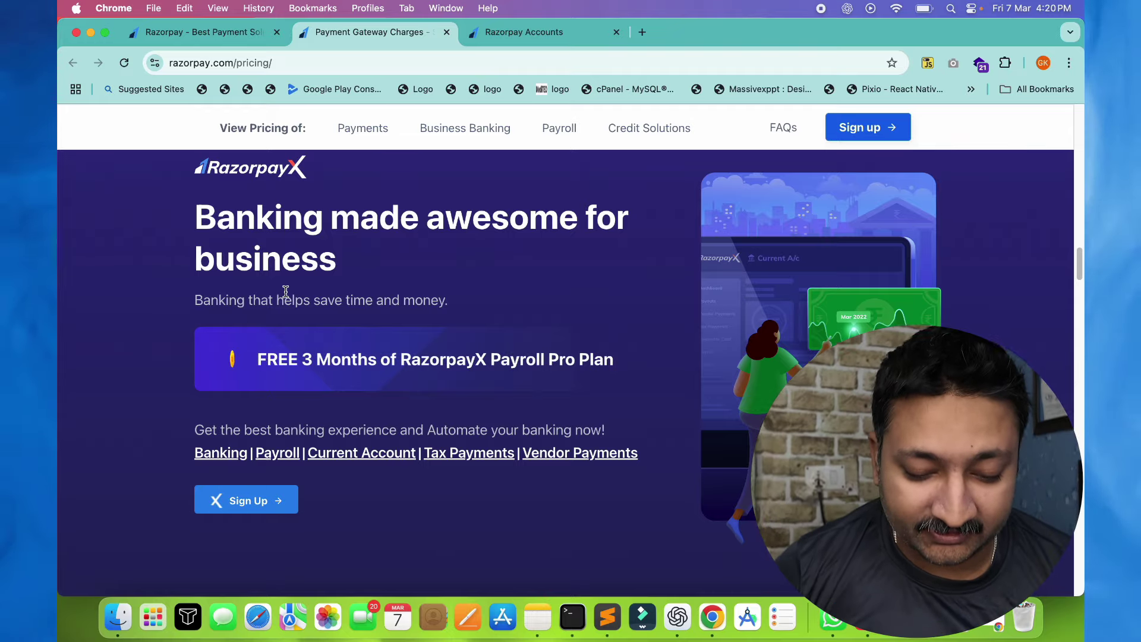
drag(278, 299, 350, 92)
click(255, 273)
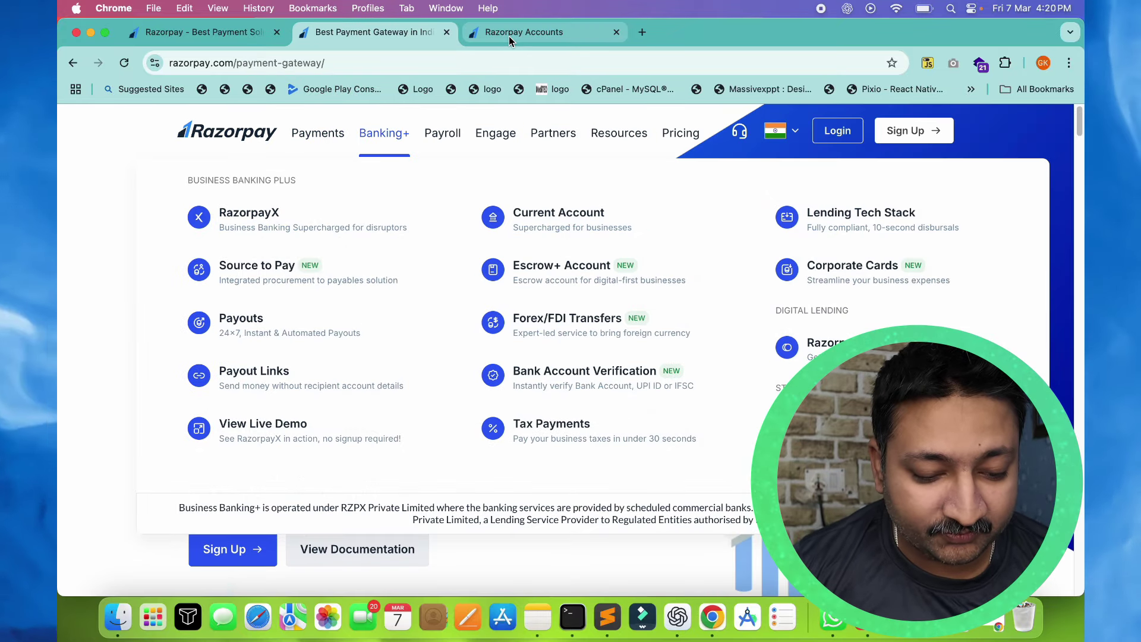
click(446, 32)
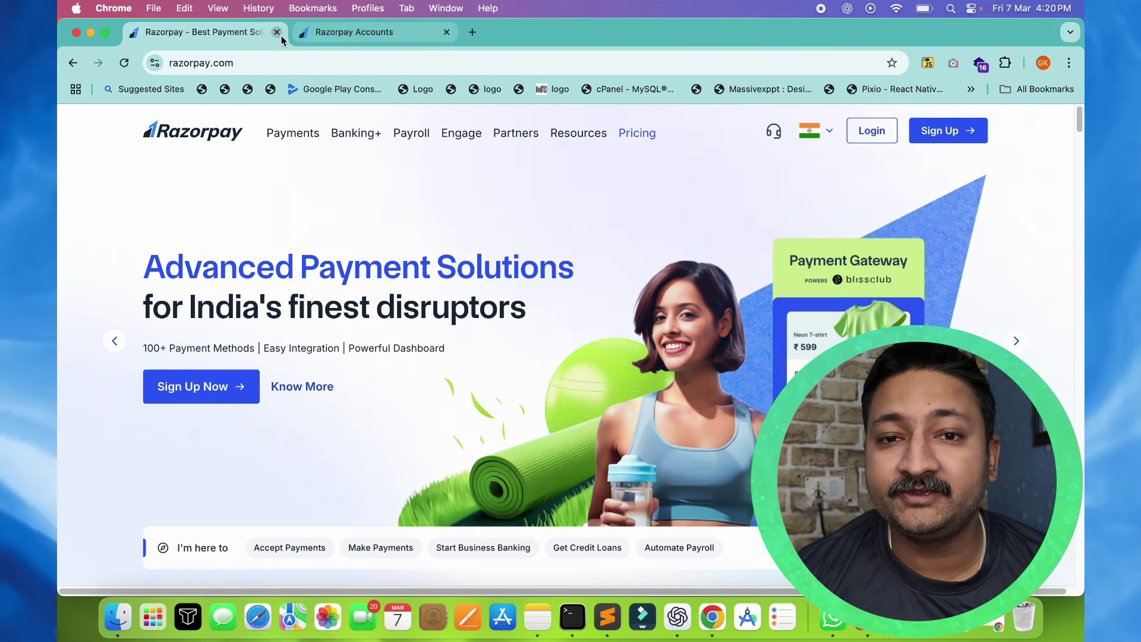
Close the razorpay.com homepage tab
click(276, 32)
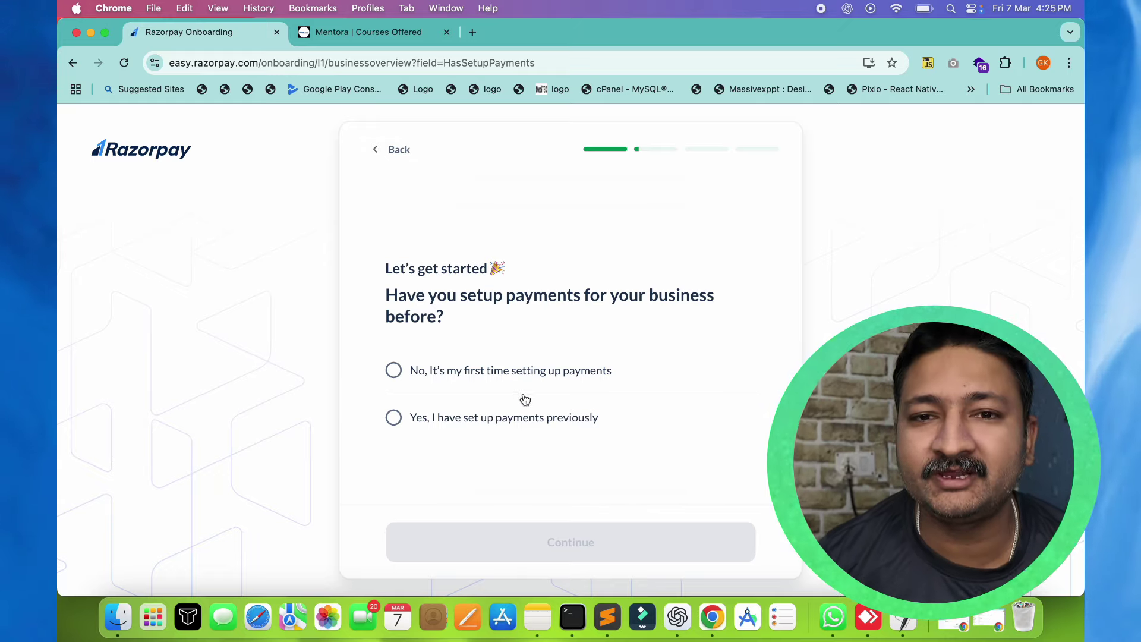
Answer 'No, It's my first time' and choose website, social media and WhatsApp/SMS/email payment channels
click(471, 377)
click(550, 556)
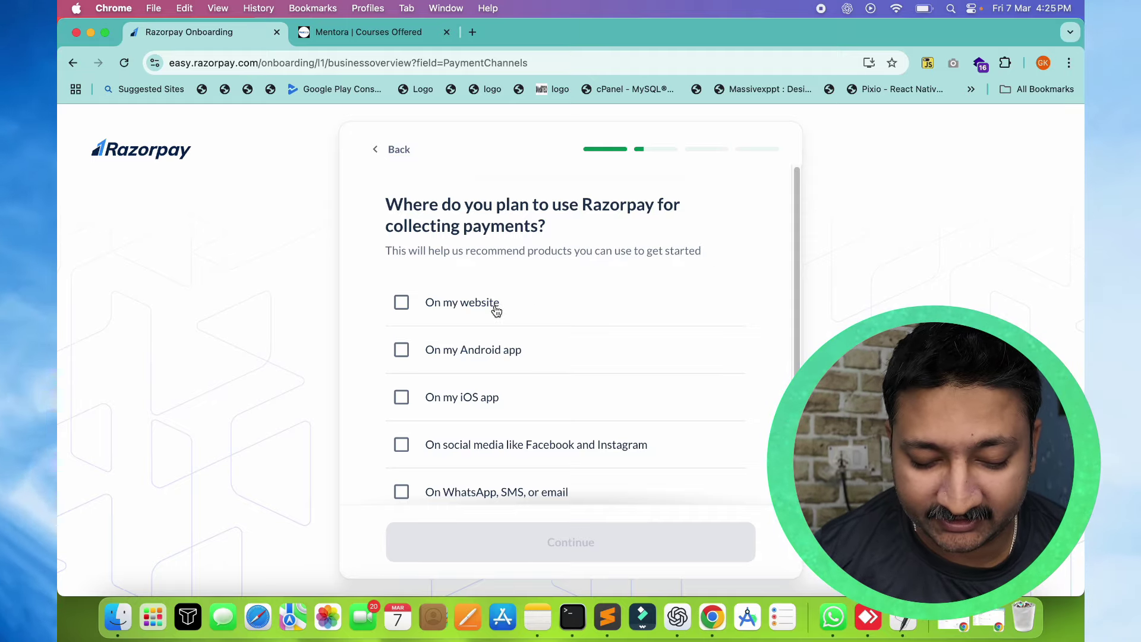
mouse_move(800, 219)
mouse_down()
mouse_move(791, 301)
mouse_move(802, 232)
mouse_up()
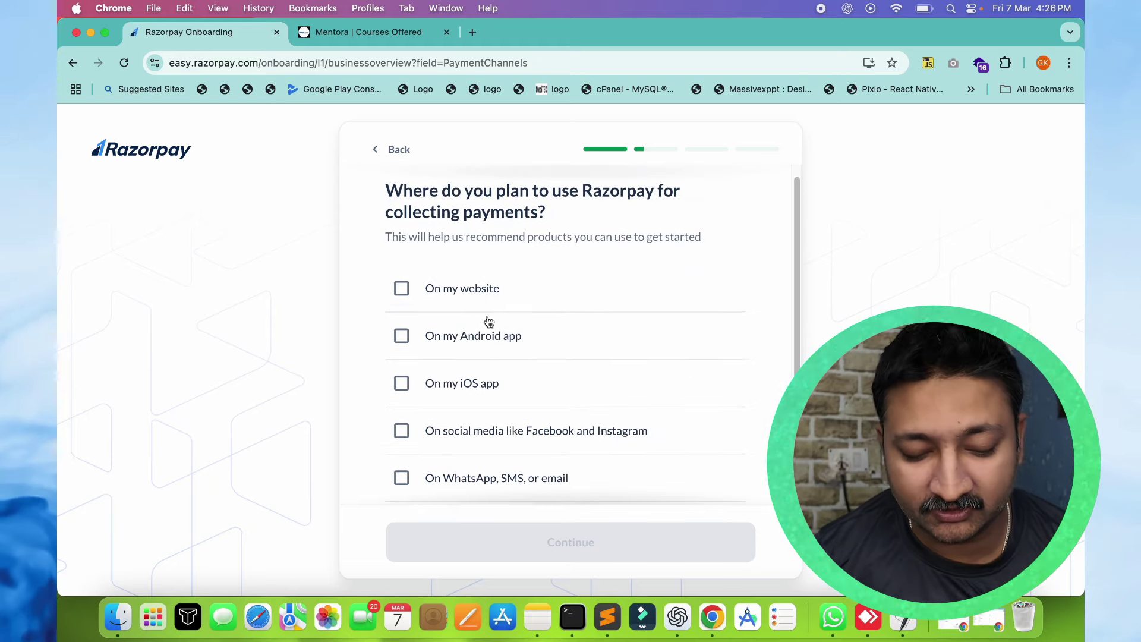
click(402, 288)
click(402, 431)
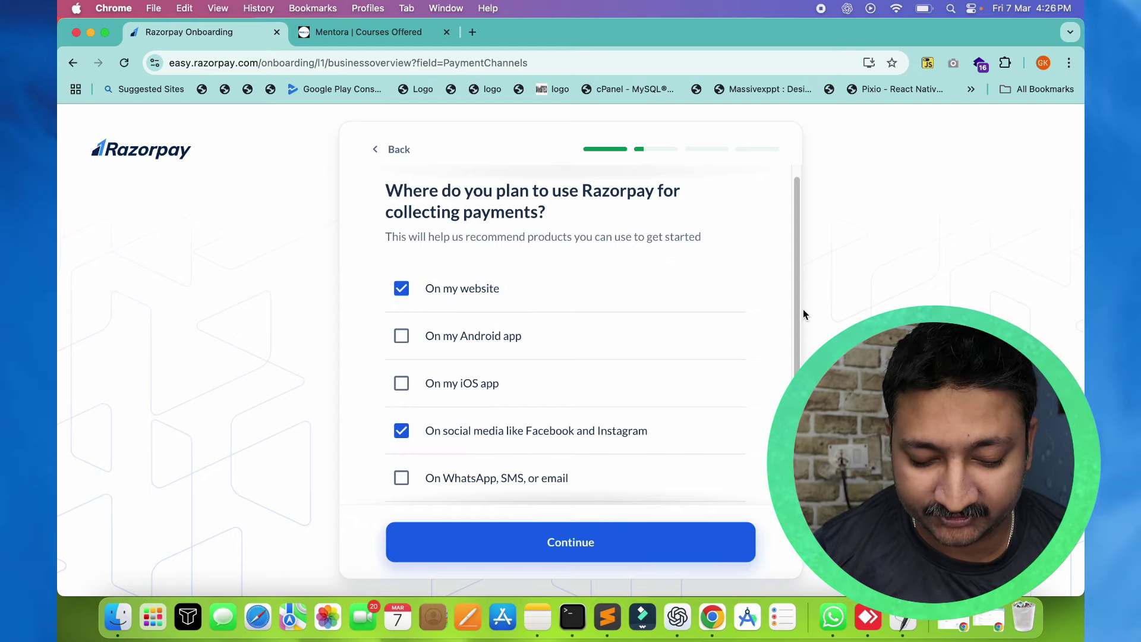
drag(798, 300, 797, 380)
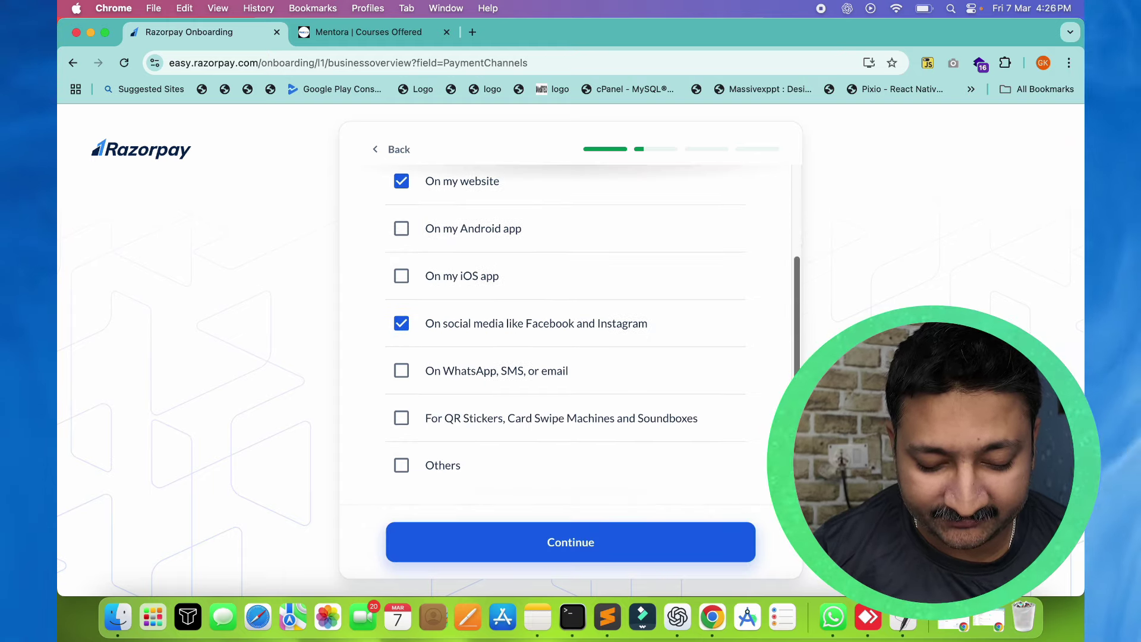
click(402, 373)
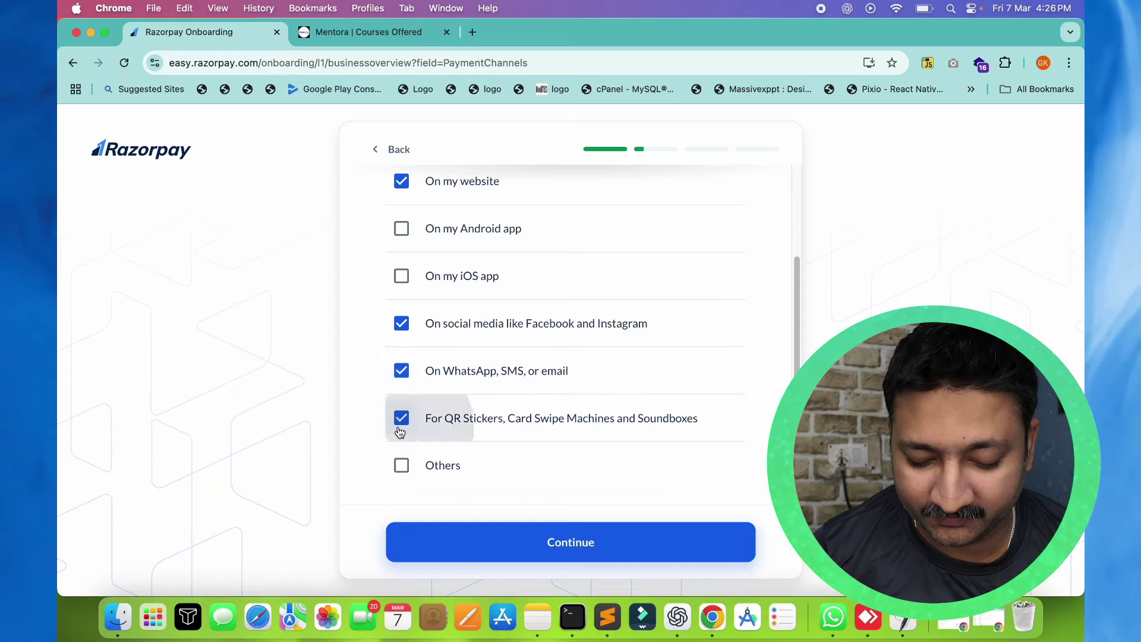
click(607, 553)
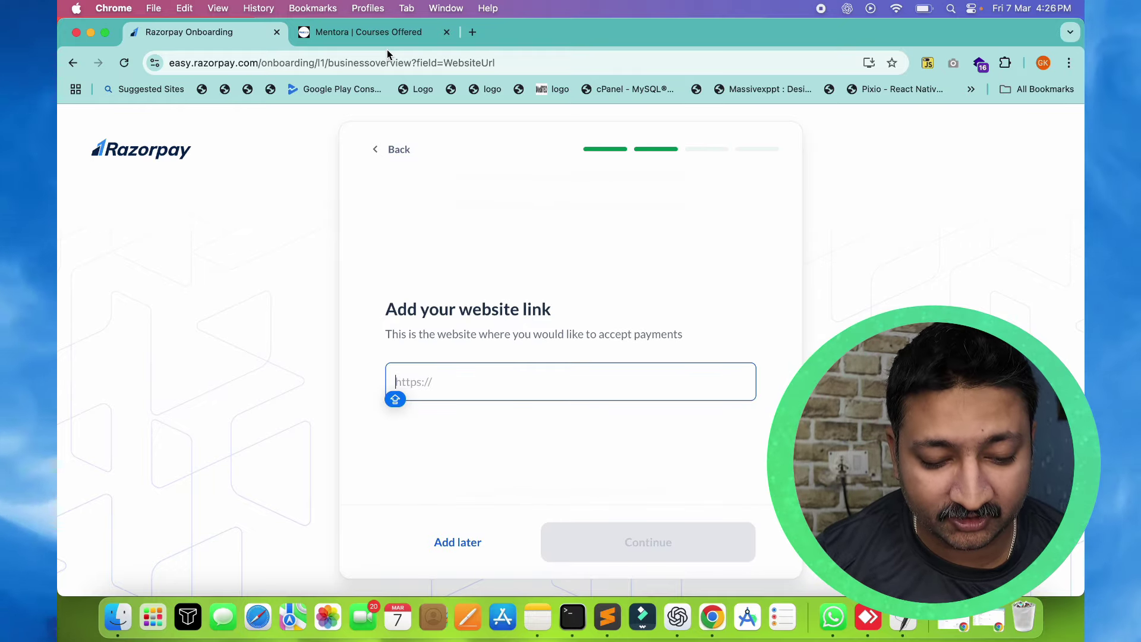
click(377, 35)
key(super+l)
key(super+c)
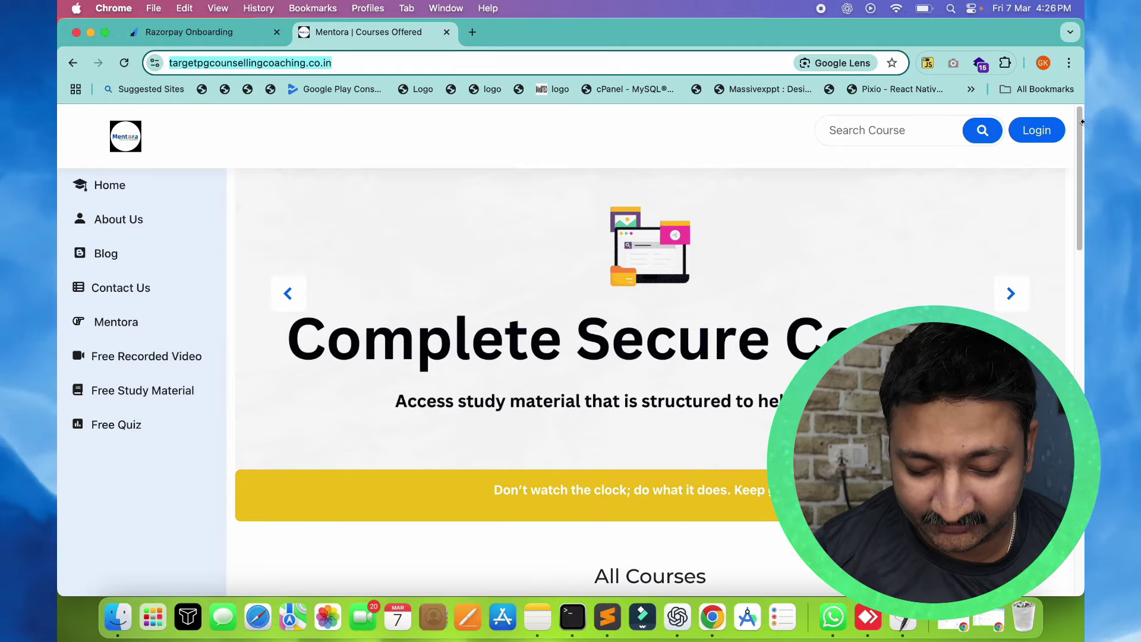
drag(1082, 122, 1080, 475)
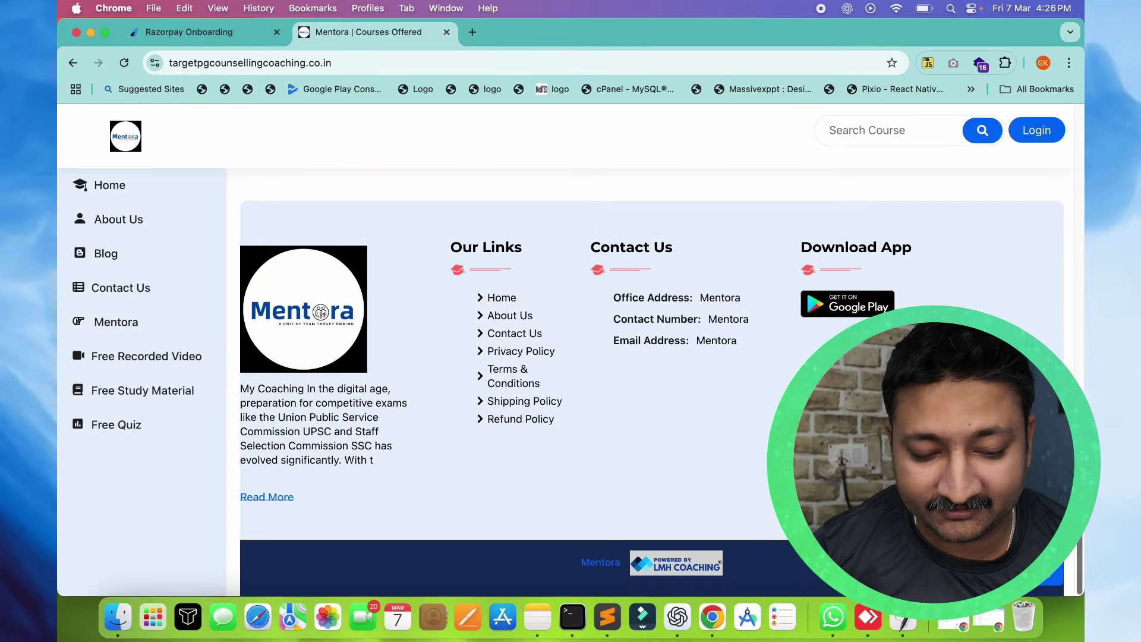
key(super+Up)
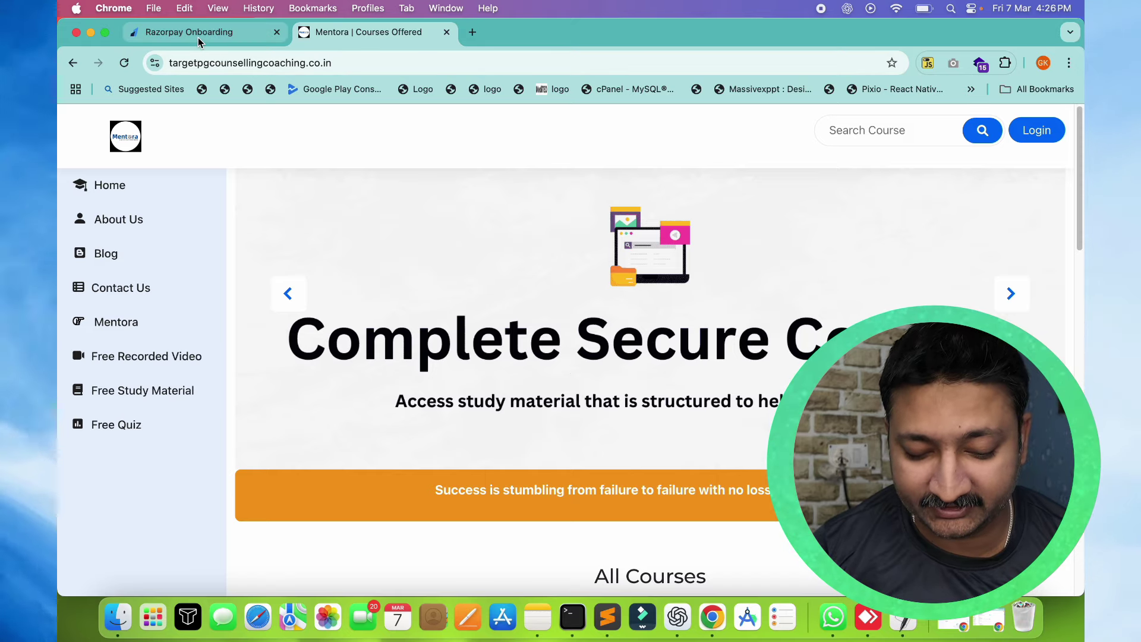
click(196, 35)
key(super+v)
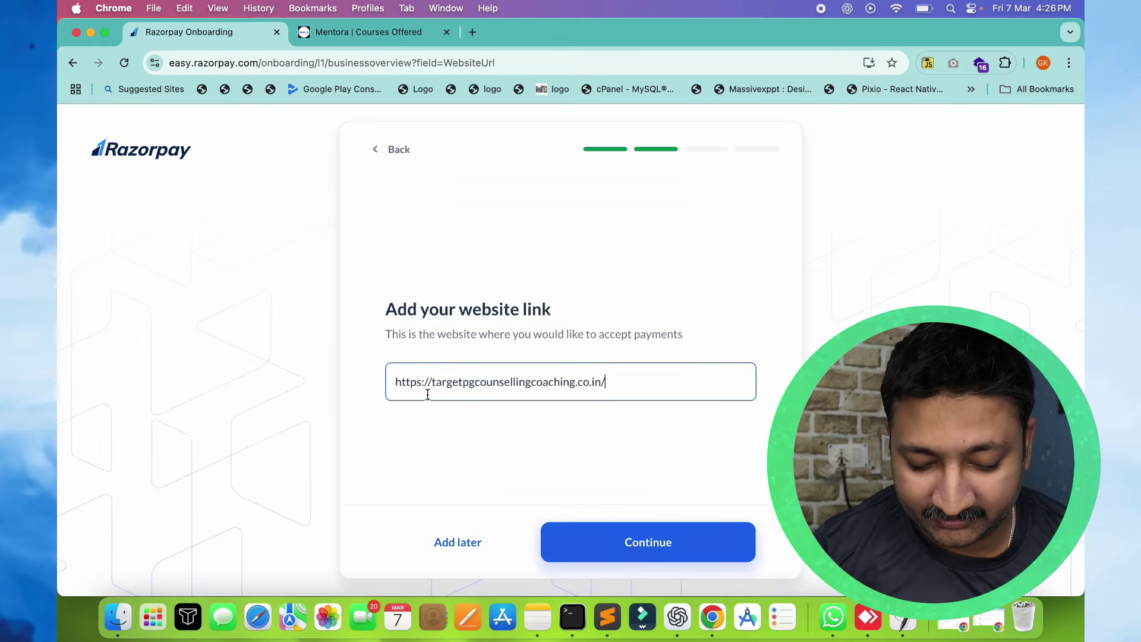
click(641, 529)
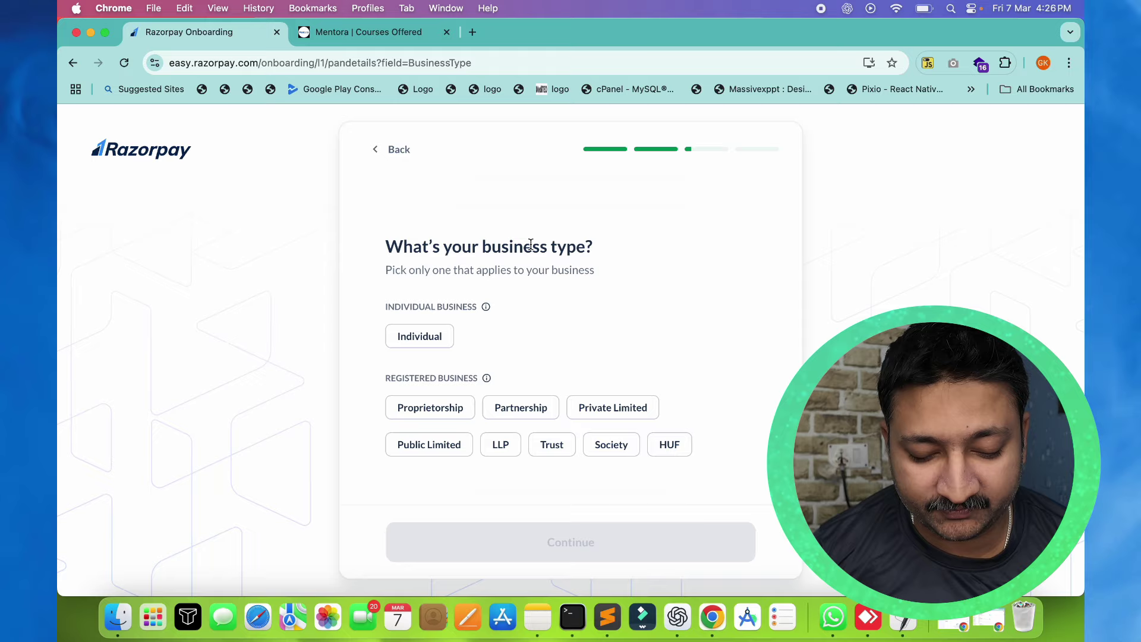
Select Individual as the business type and continue
click(416, 344)
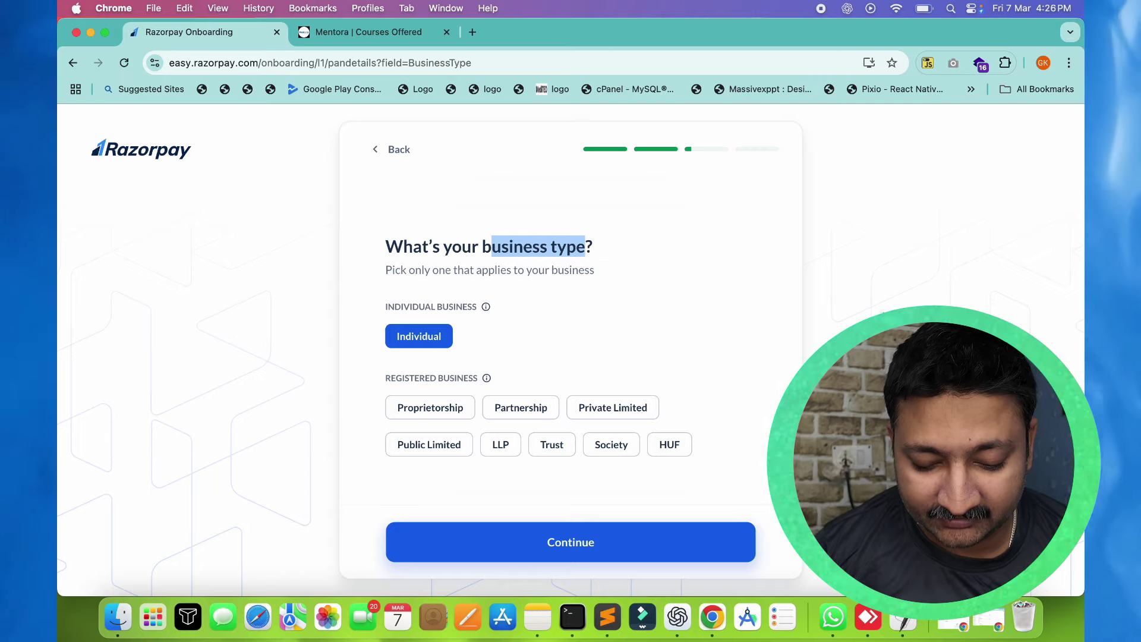
click(760, 413)
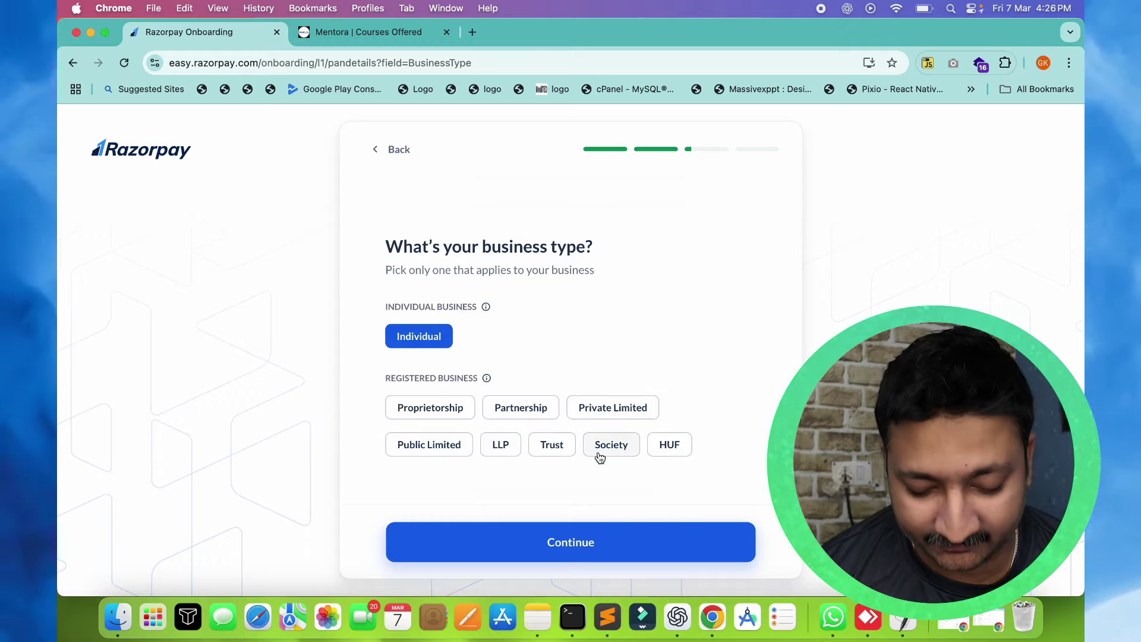
click(582, 538)
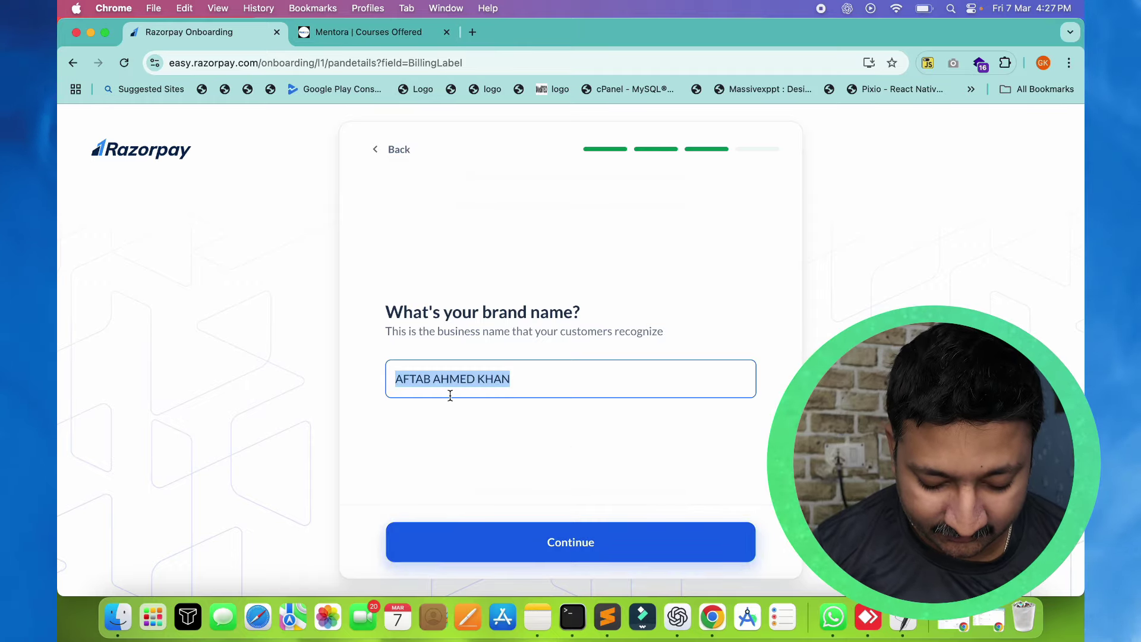
Replace the brand name with MENTORA and submit it
text(mENTOR)
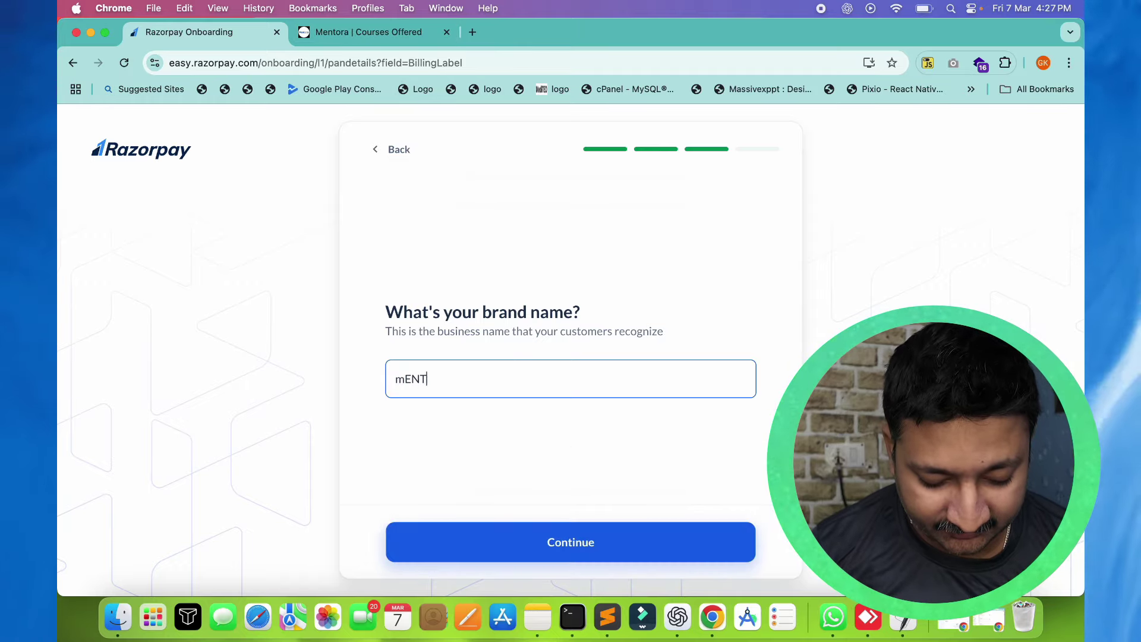
key(BackSpace)
key(BackSpace)
key(BackSpace)
key(BackSpace)
key(BackSpace)
key(BackSpace)
text(MEN)
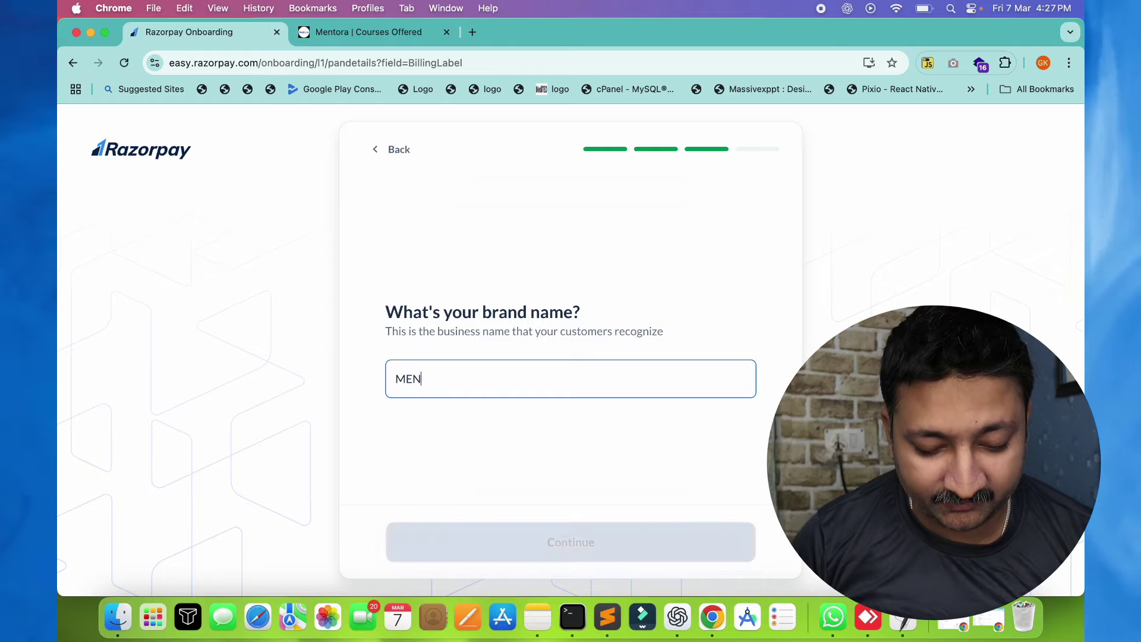
text(TORA)
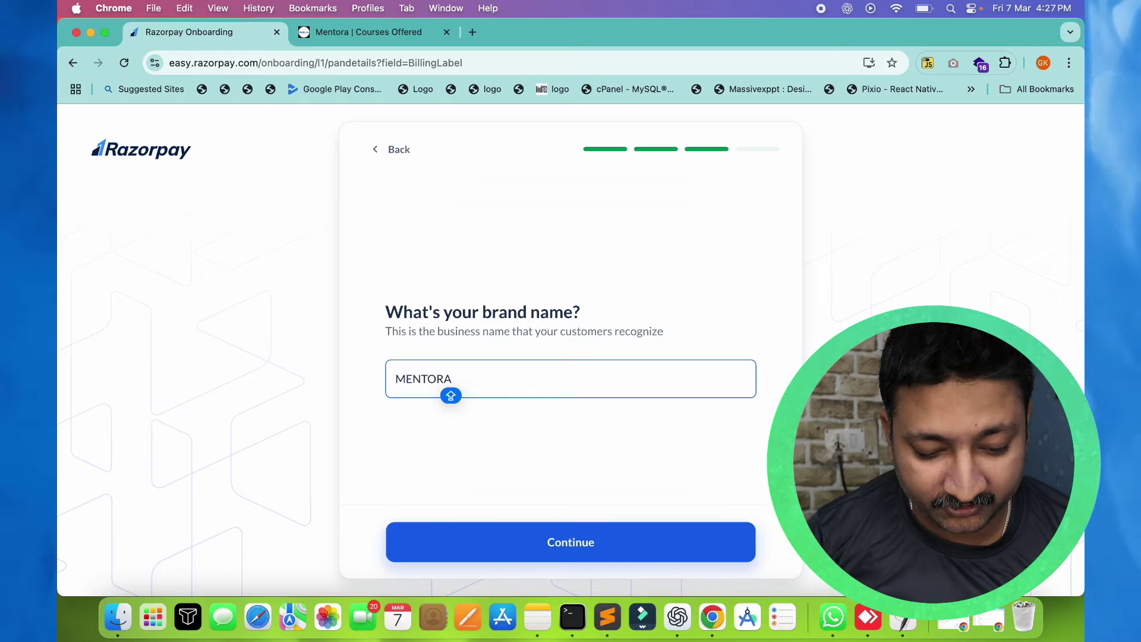
key(super+a)
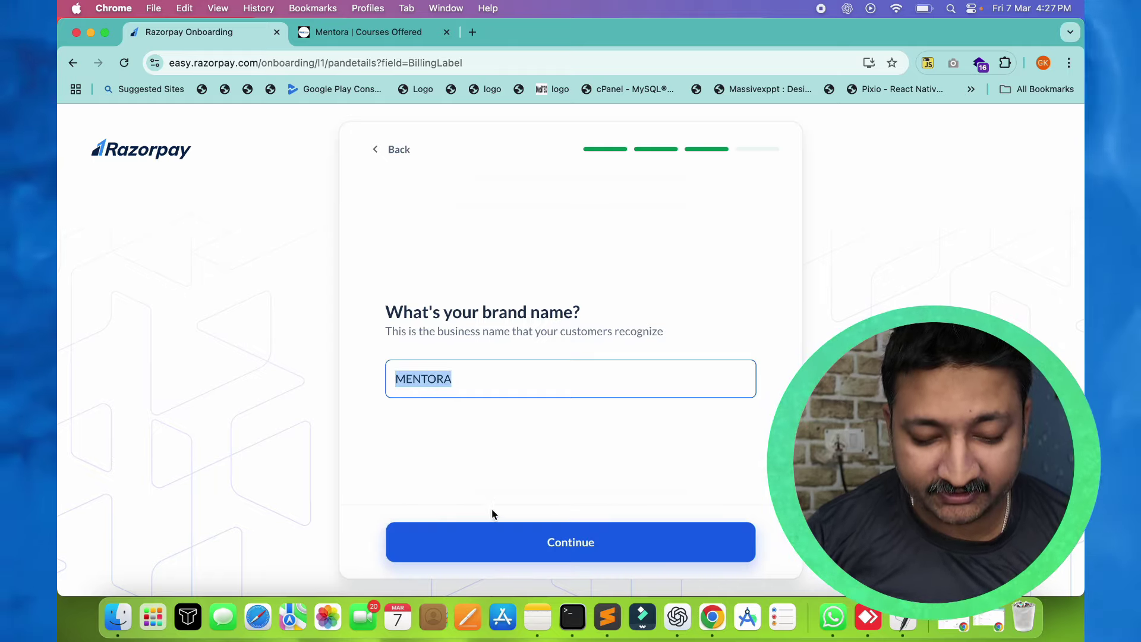
click(541, 528)
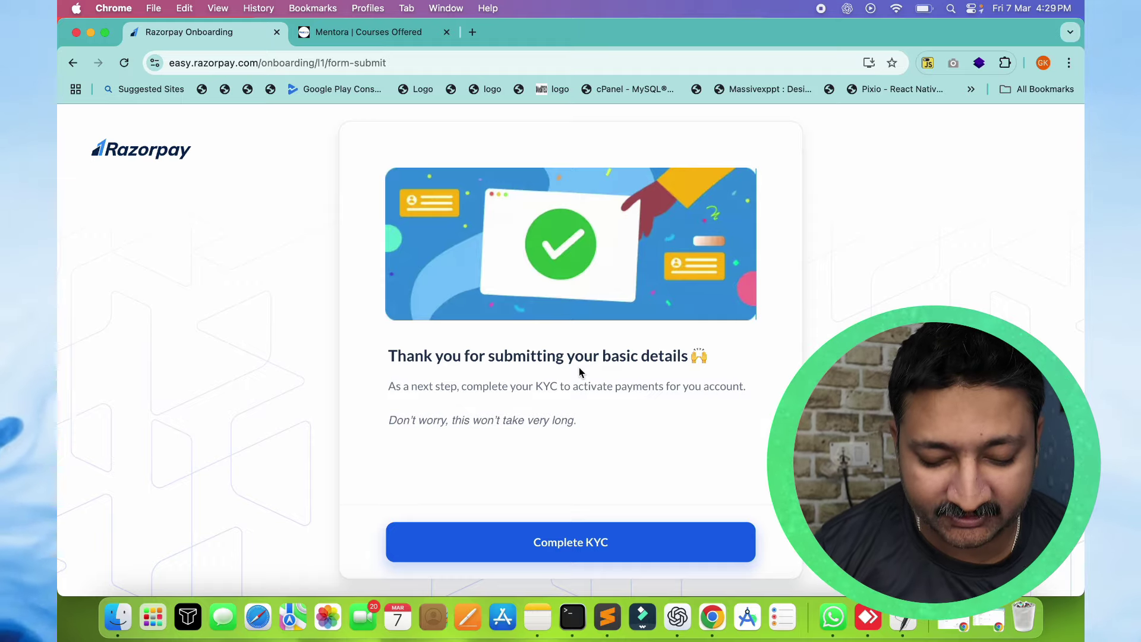
Start the KYC checklist and open the Business Address section
click(565, 543)
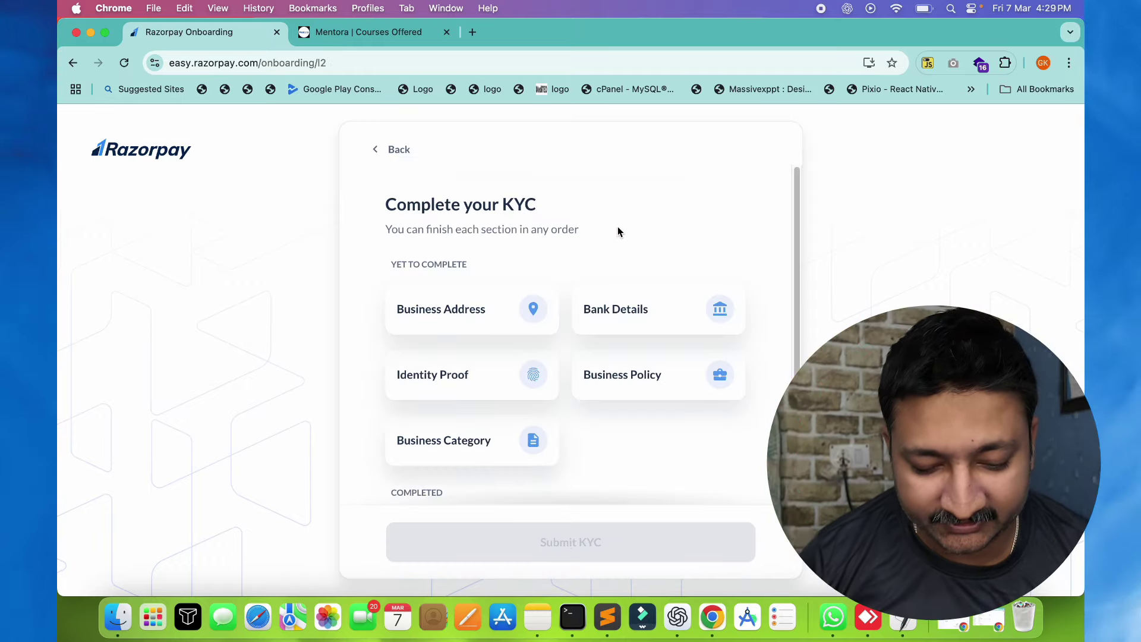
click(448, 320)
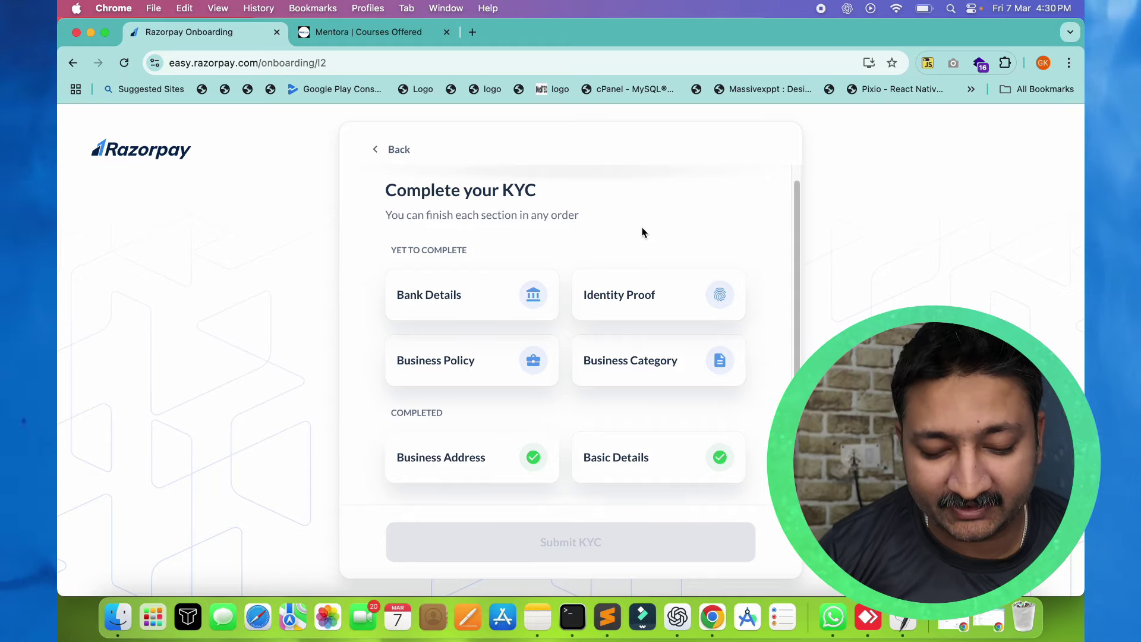
Open Identity Proof and proceed with Aadhaar sharing via DigiLocker
click(604, 295)
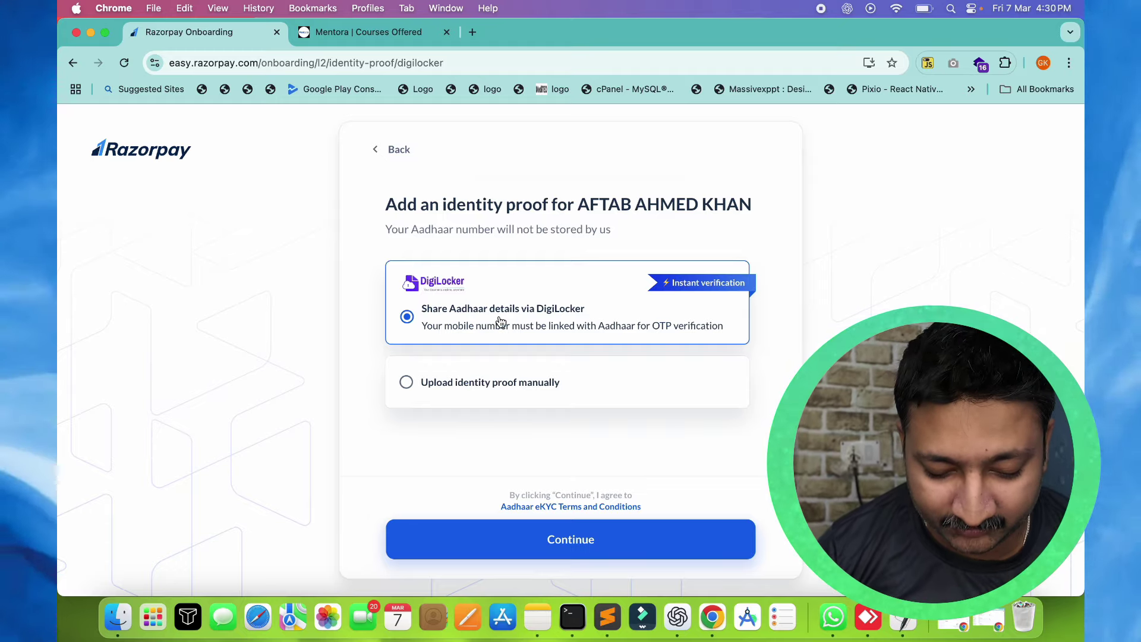
click(555, 548)
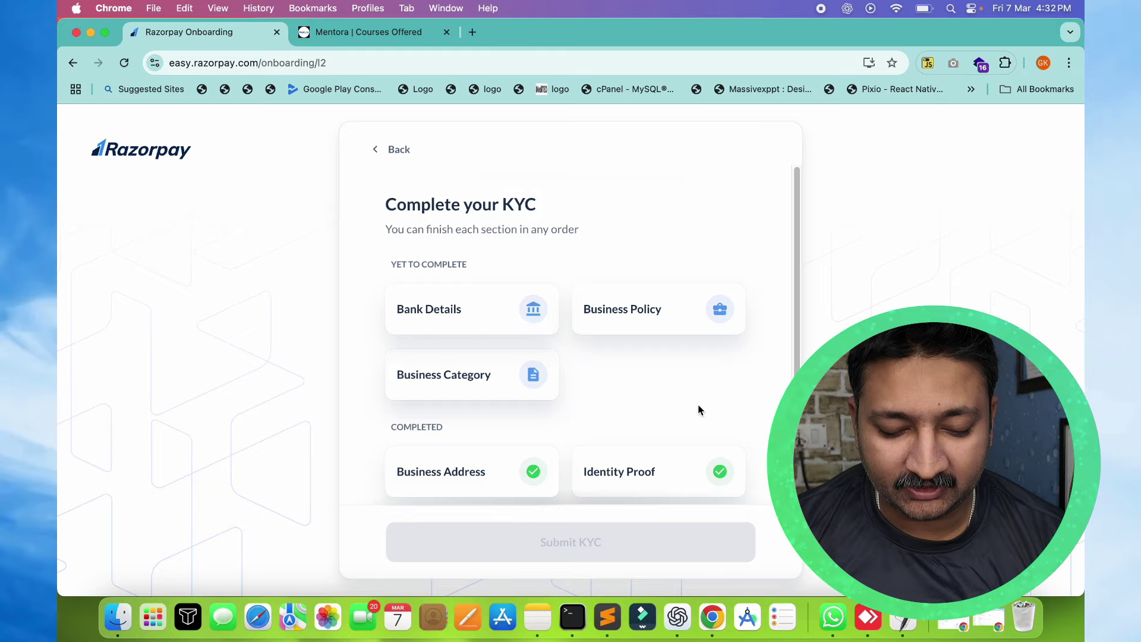
Confirm Education / E-learning as the category with recorded sessions as the business model
click(475, 388)
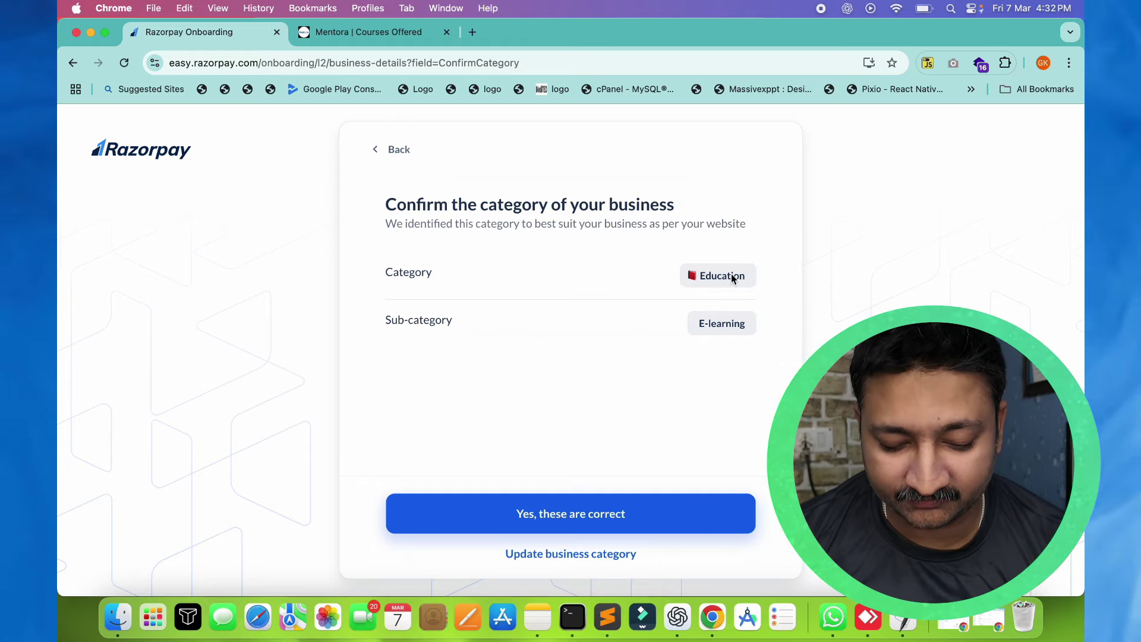
click(661, 515)
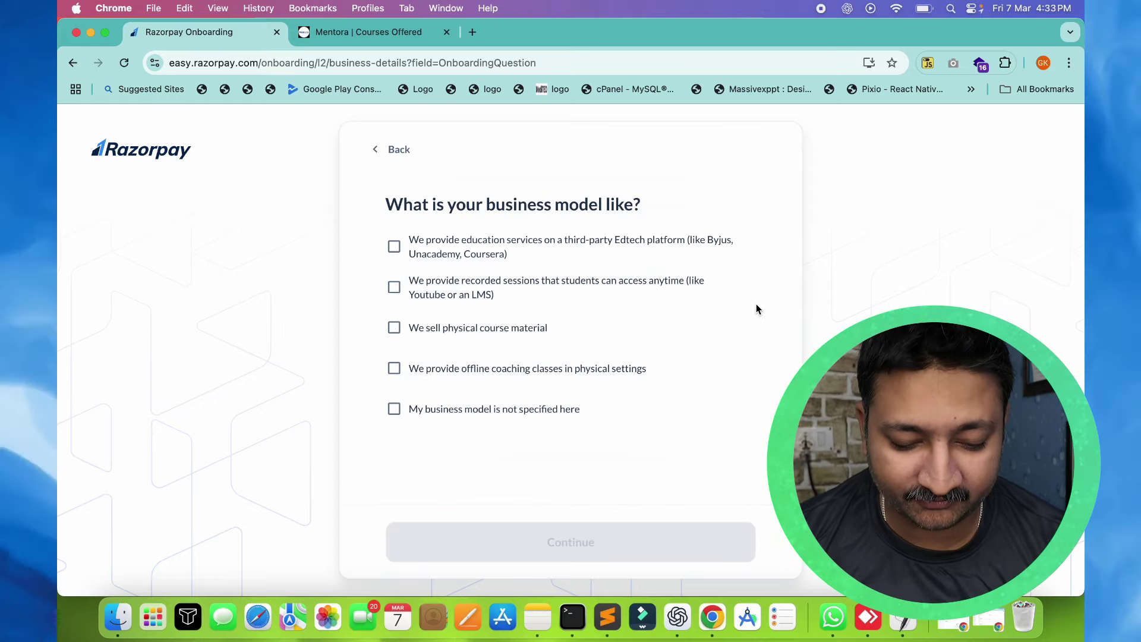
click(394, 287)
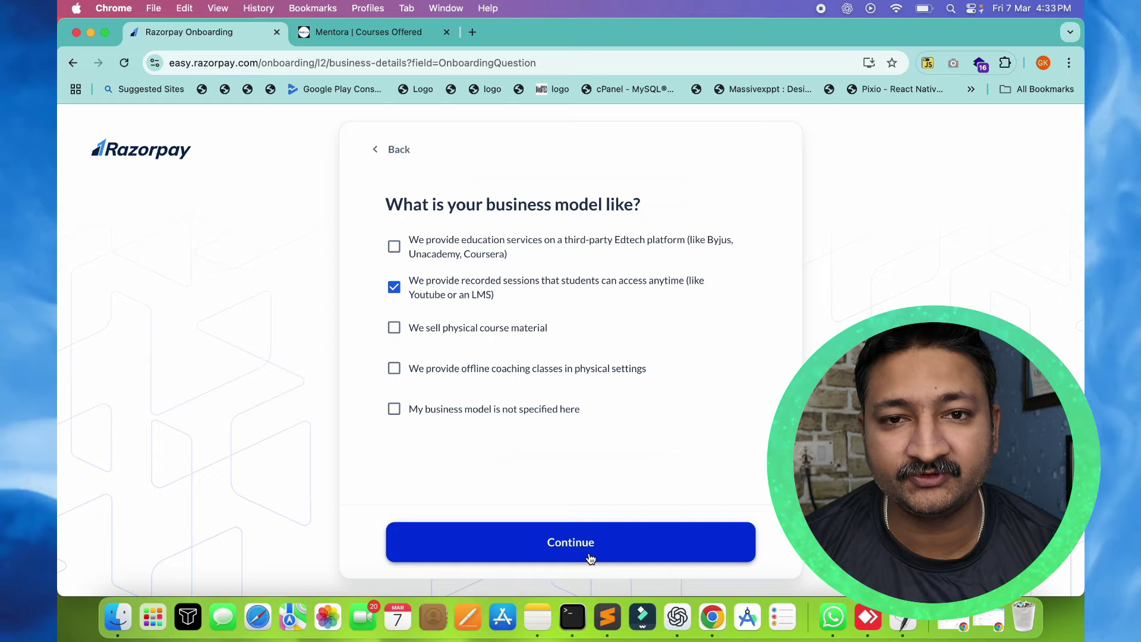
click(590, 558)
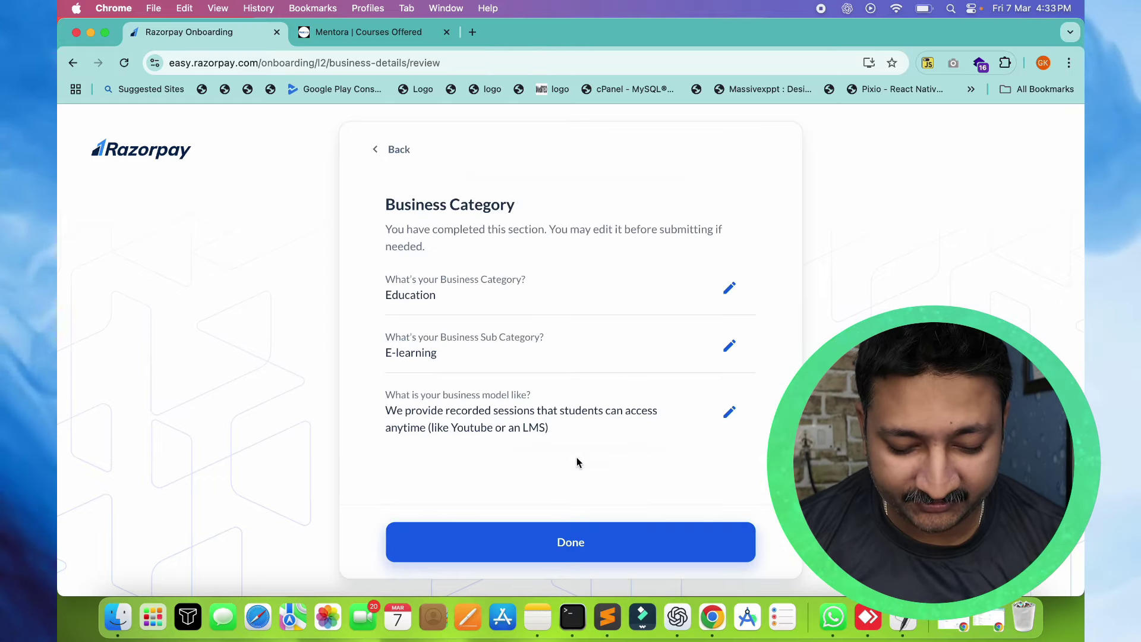
click(578, 541)
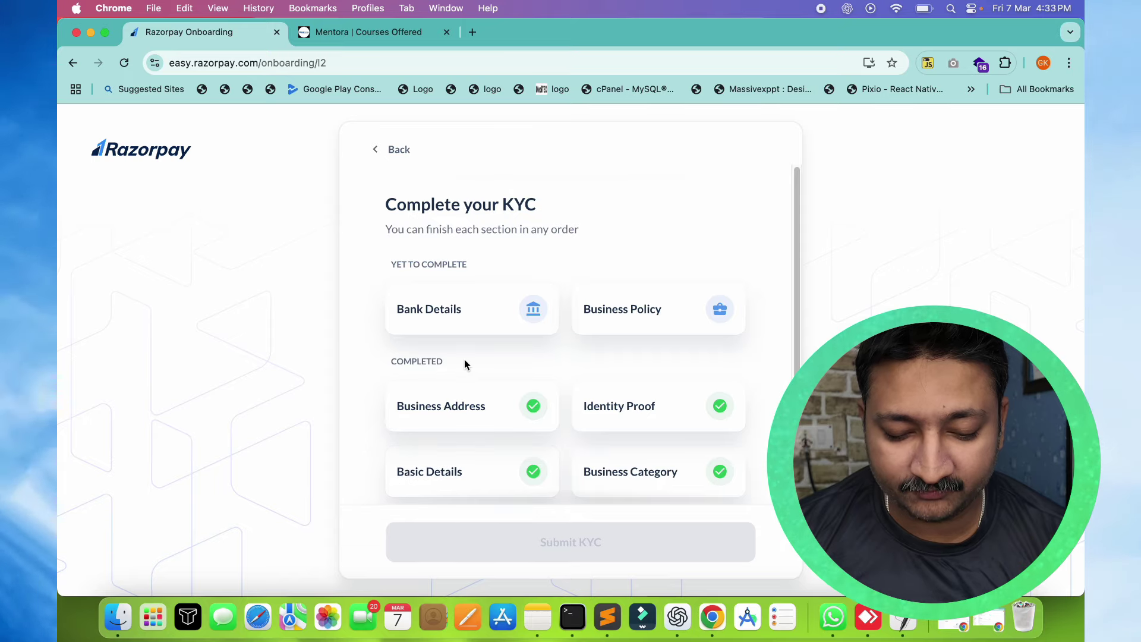
Create the missing policy pages with no cancellation/refunds and No shipping required
click(649, 329)
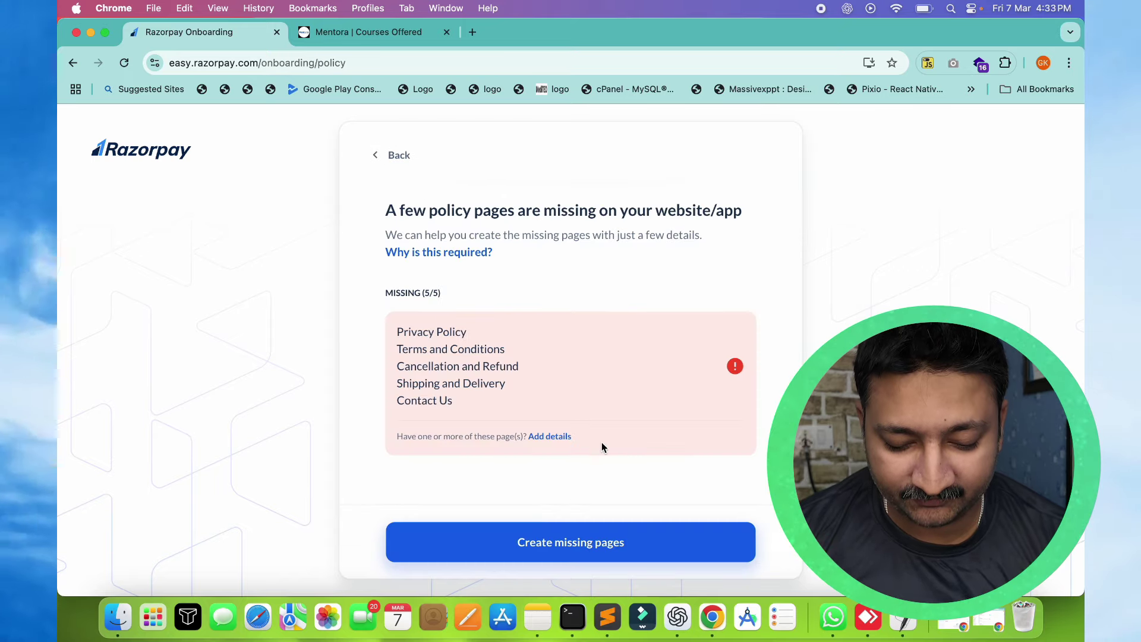
drag(487, 349, 478, 434)
click(559, 524)
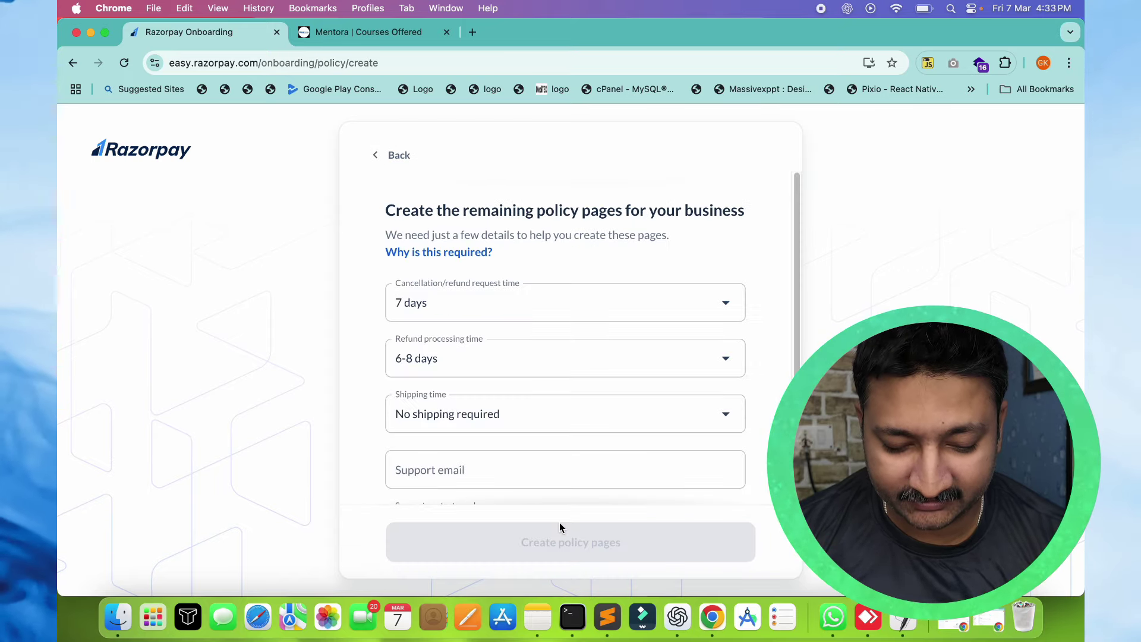
click(505, 300)
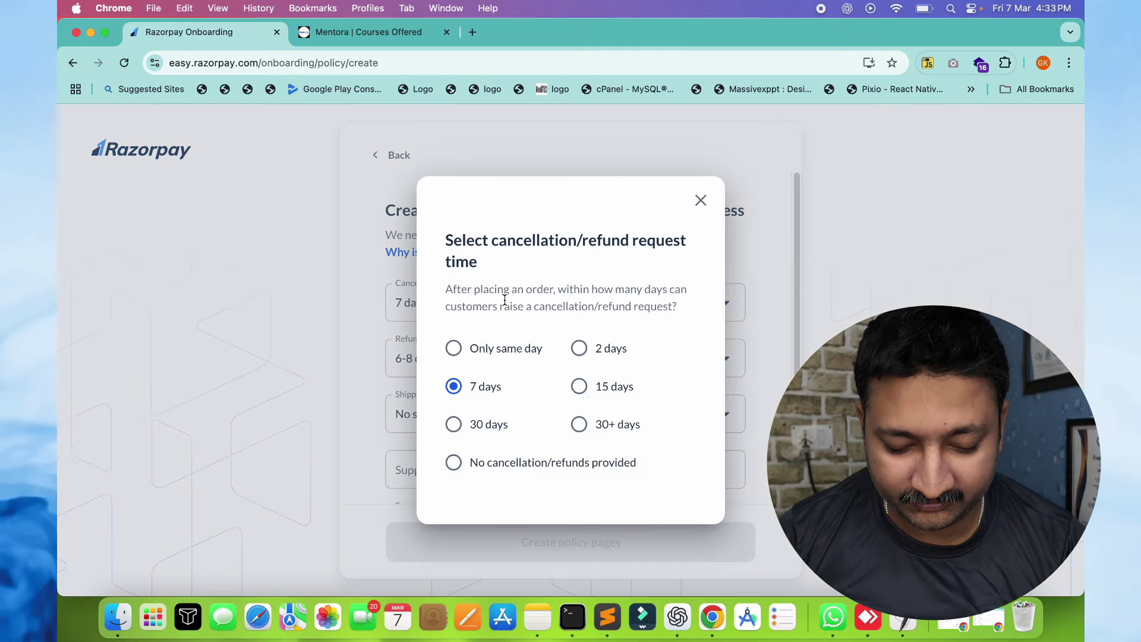
click(521, 458)
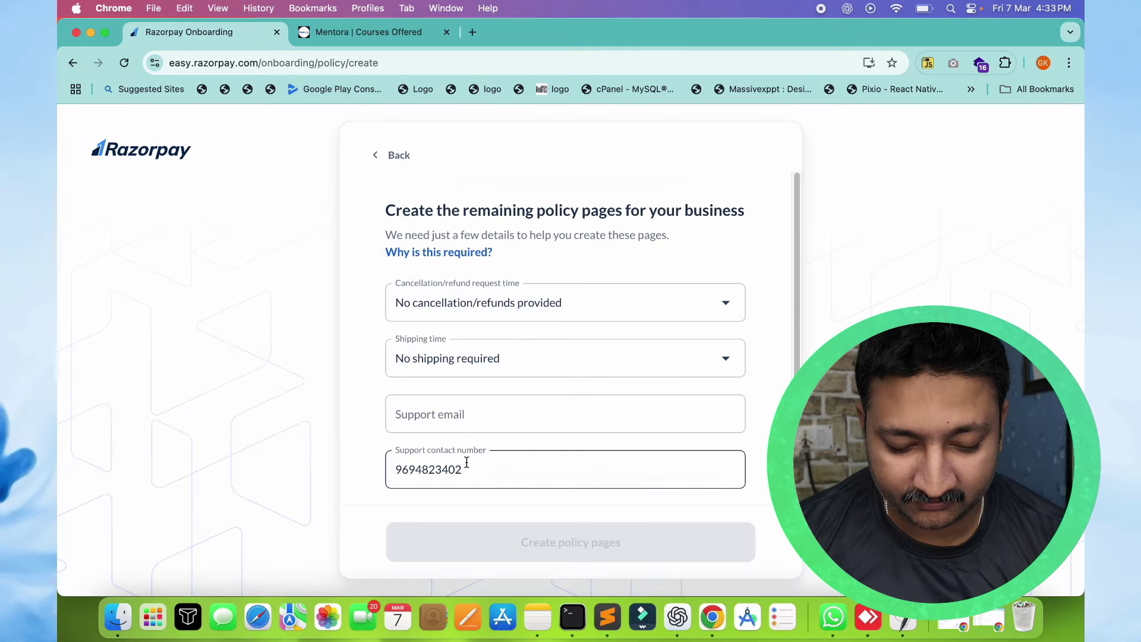
click(433, 369)
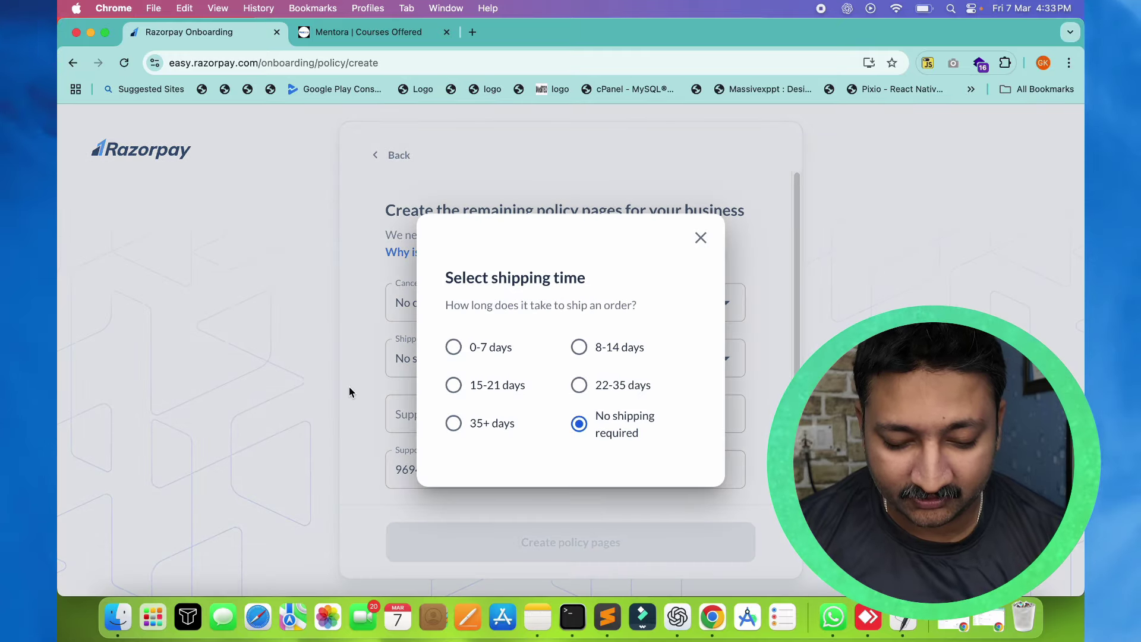
double_click(476, 423)
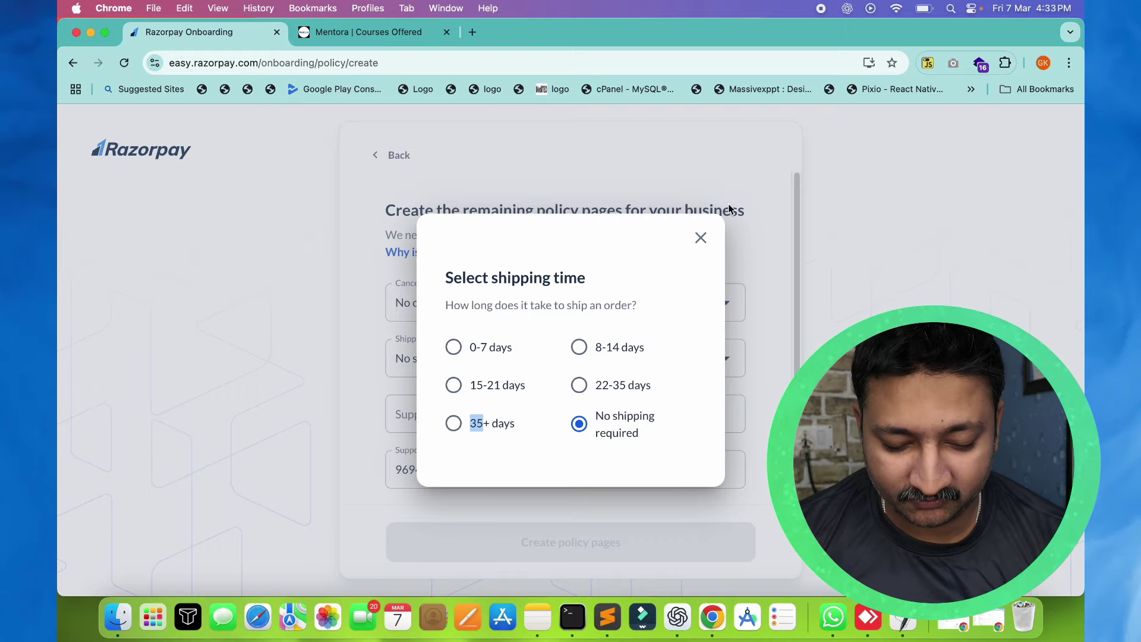
click(701, 238)
Fill in the support email, fetching the Mentora site's address from its tab
click(494, 416)
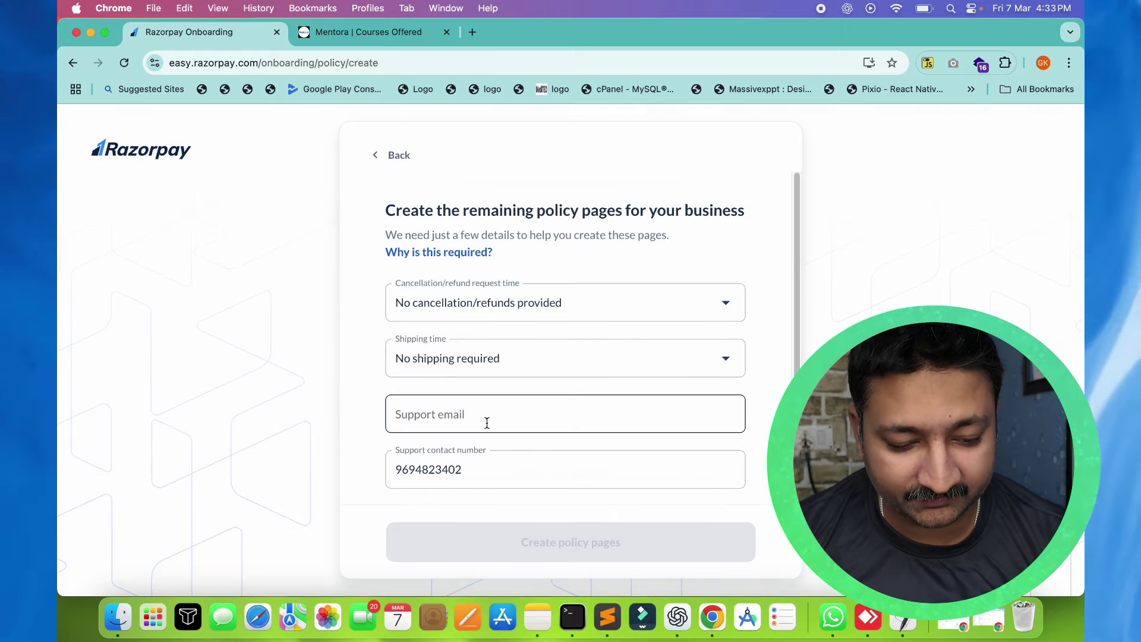
click(344, 33)
key(super+l)
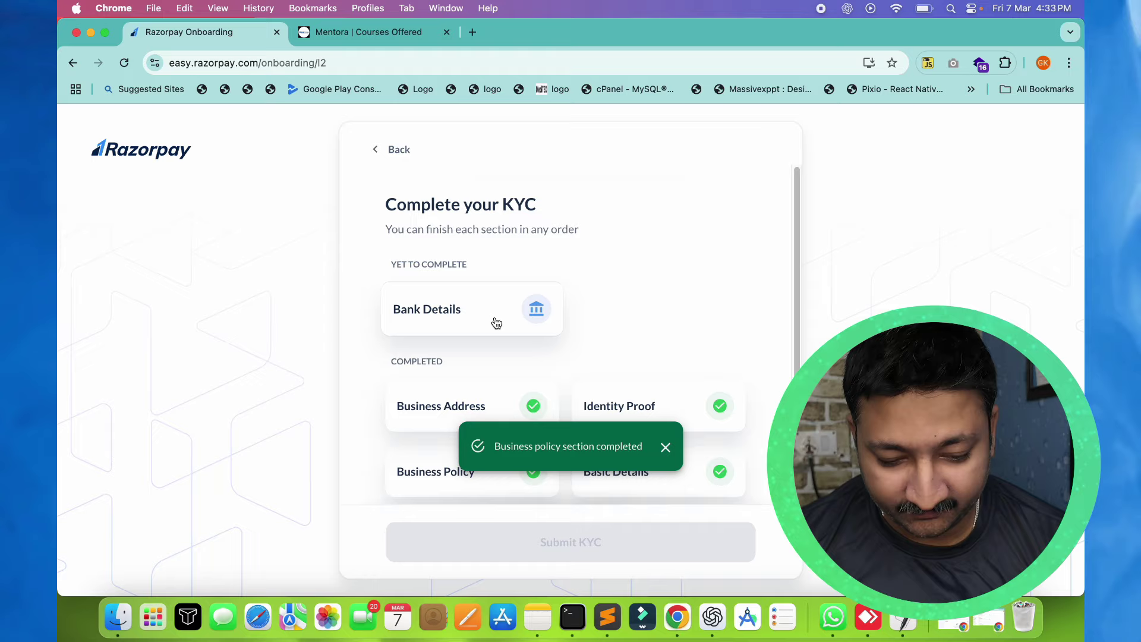
Fill in and save the bank account details in the Bank Details card
click(496, 322)
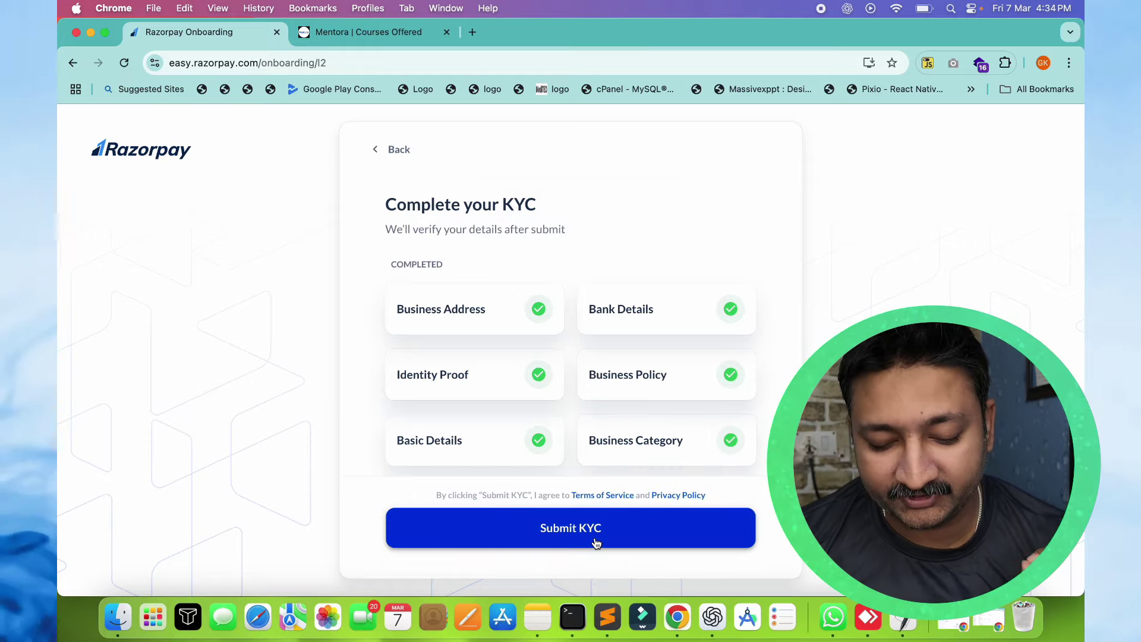
Submit the KYC and continue from the thank-you page to the dashboard
click(597, 542)
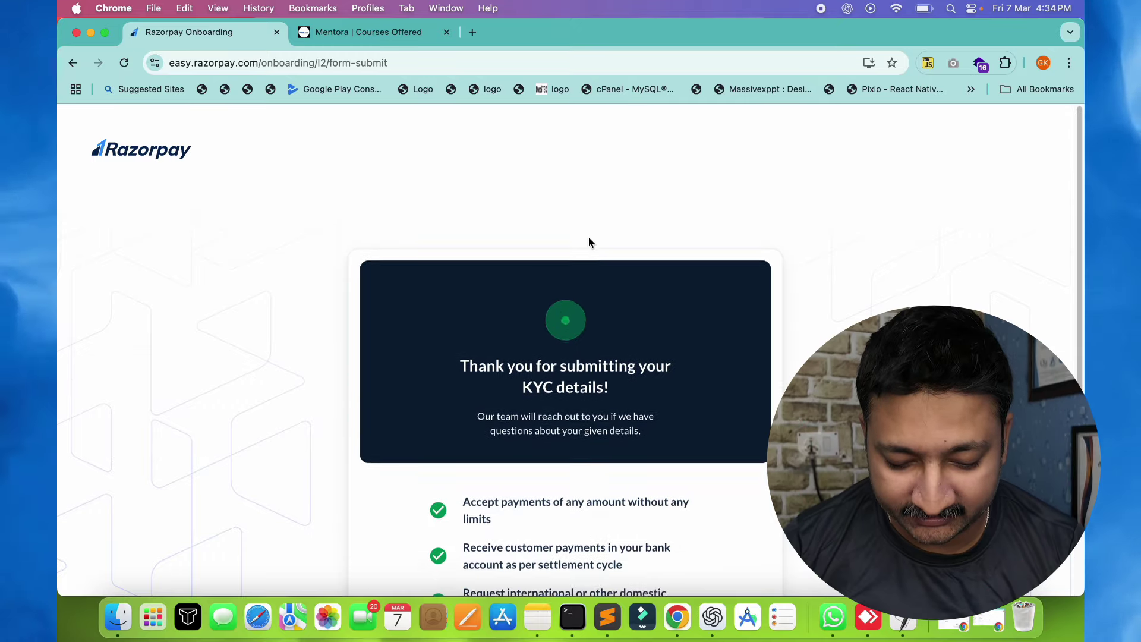
click(565, 555)
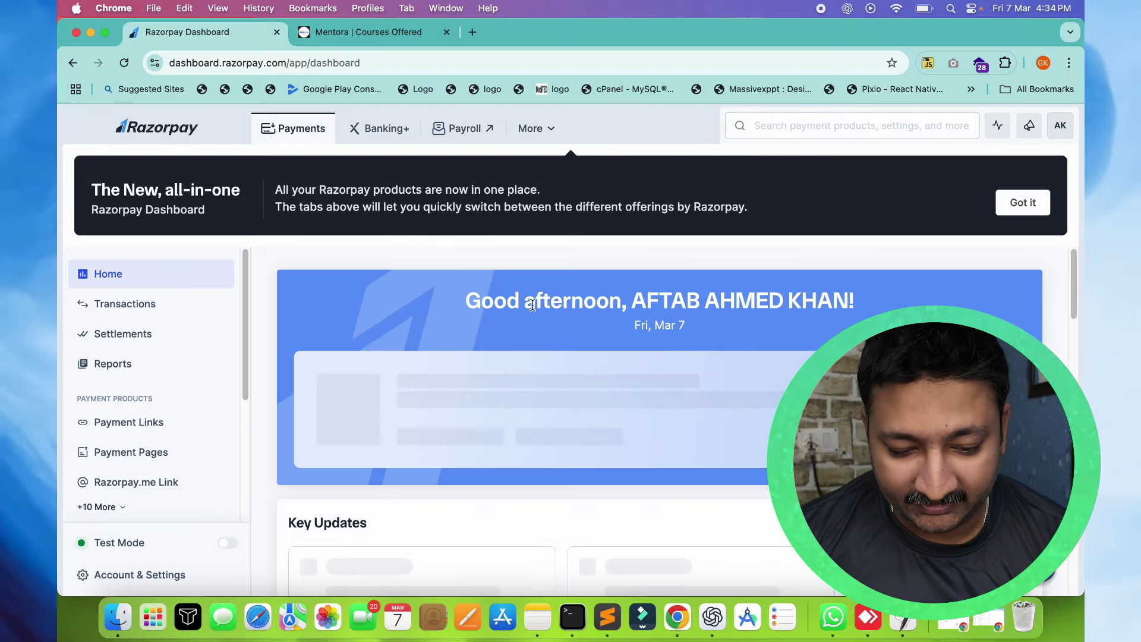
Dismiss the 'New, all-in-one' dashboard banner with Got it, then scroll through the sidebar
click(1034, 205)
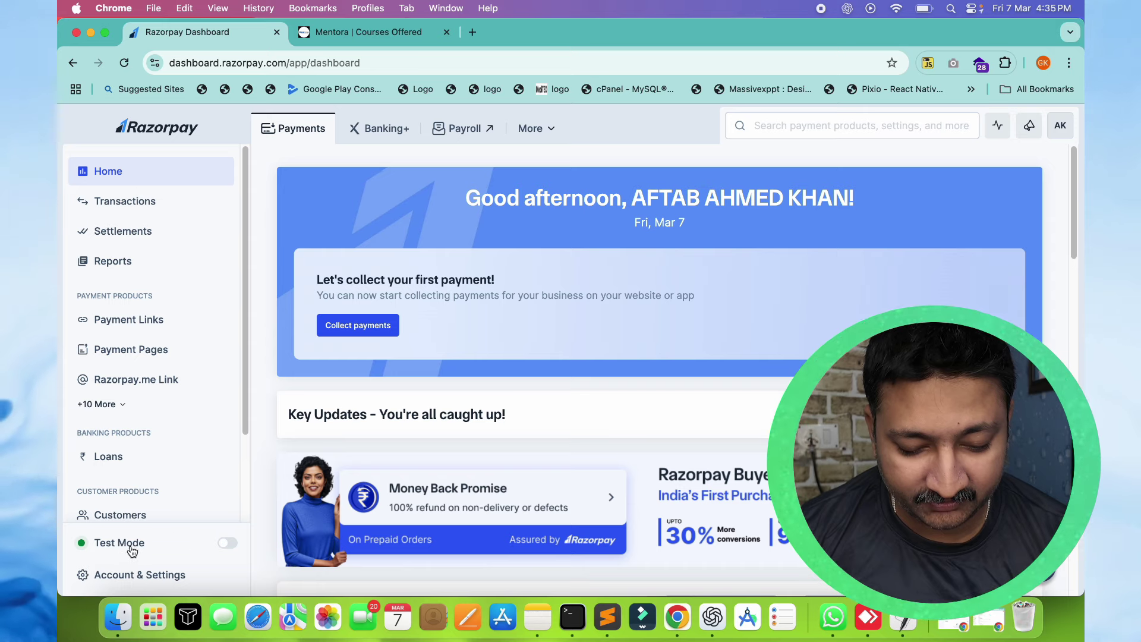
drag(244, 421, 248, 313)
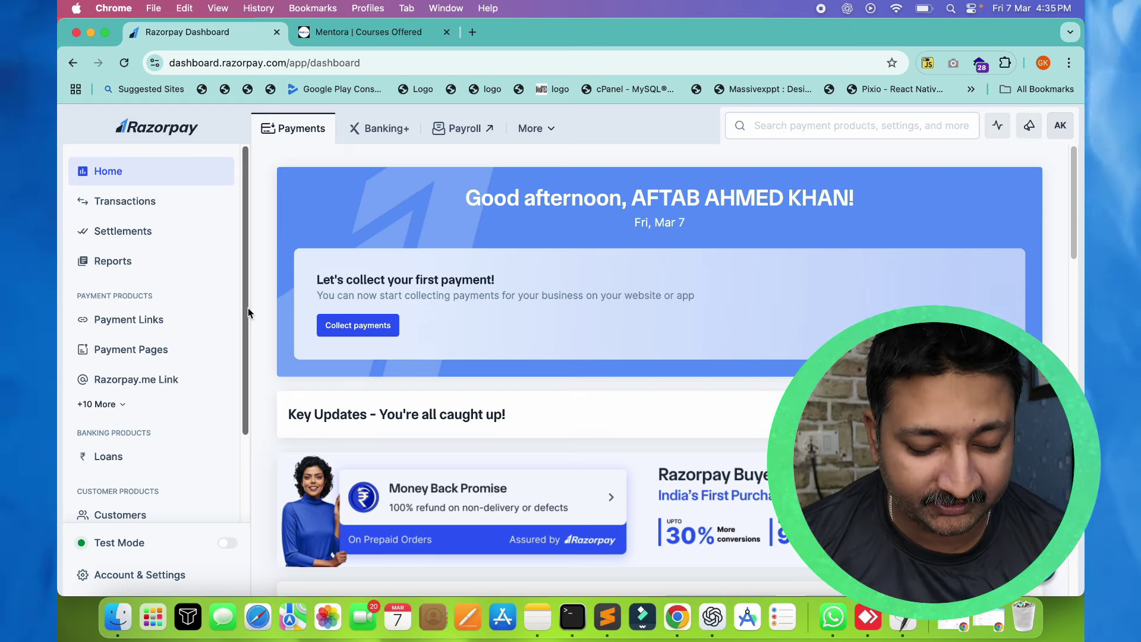
drag(248, 308, 237, 245)
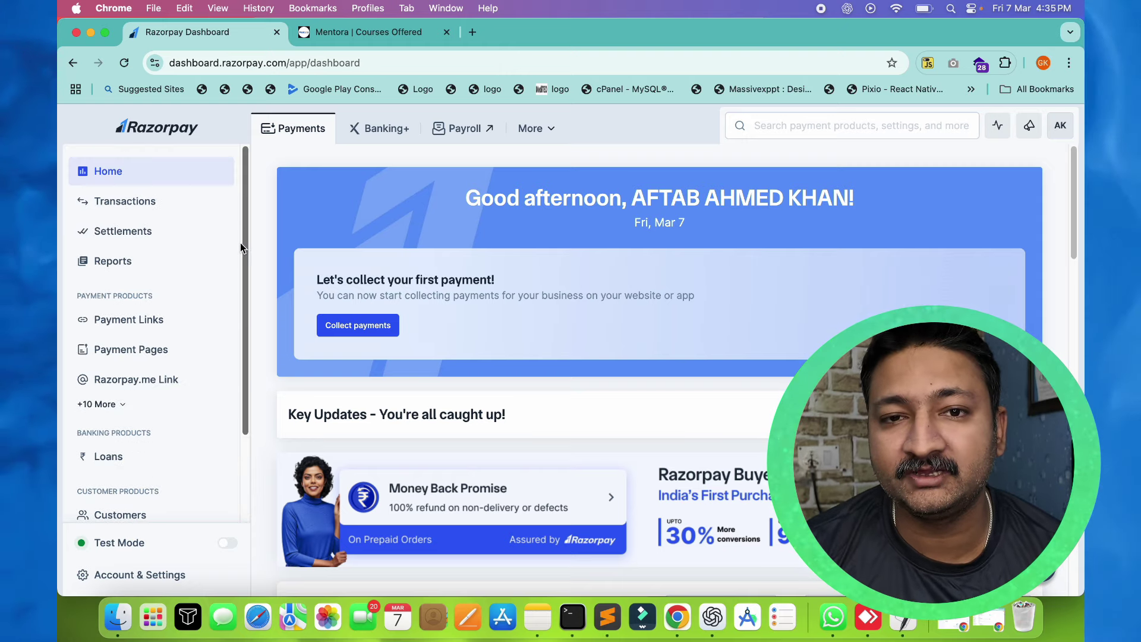